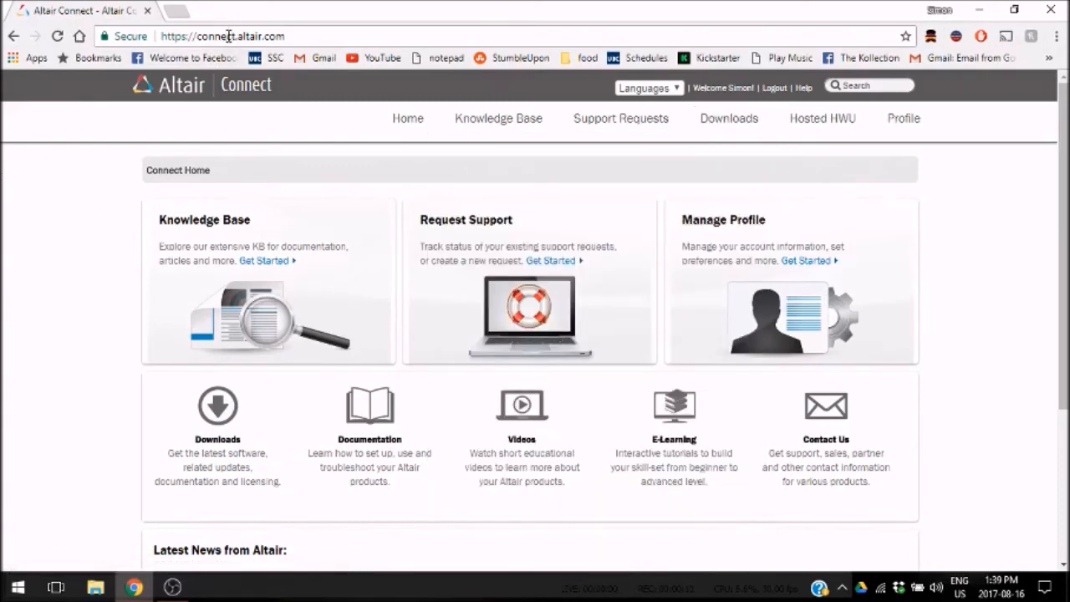
# Open the HyperWorks software downloads page from the Altair Connect home page.
pyautogui.moveTo(910, 119)
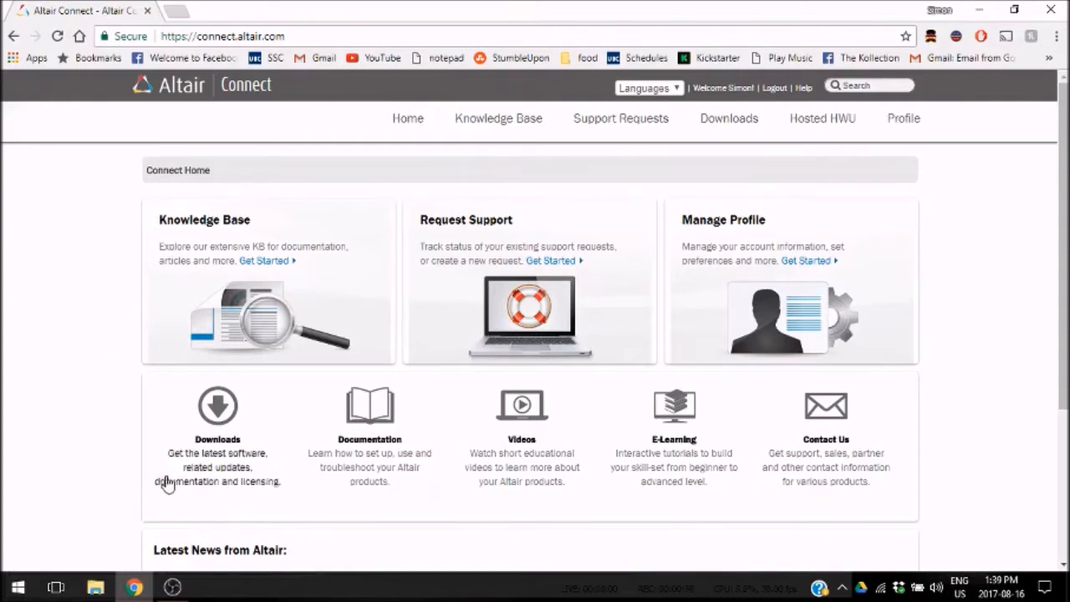
pyautogui.moveTo(732, 125)
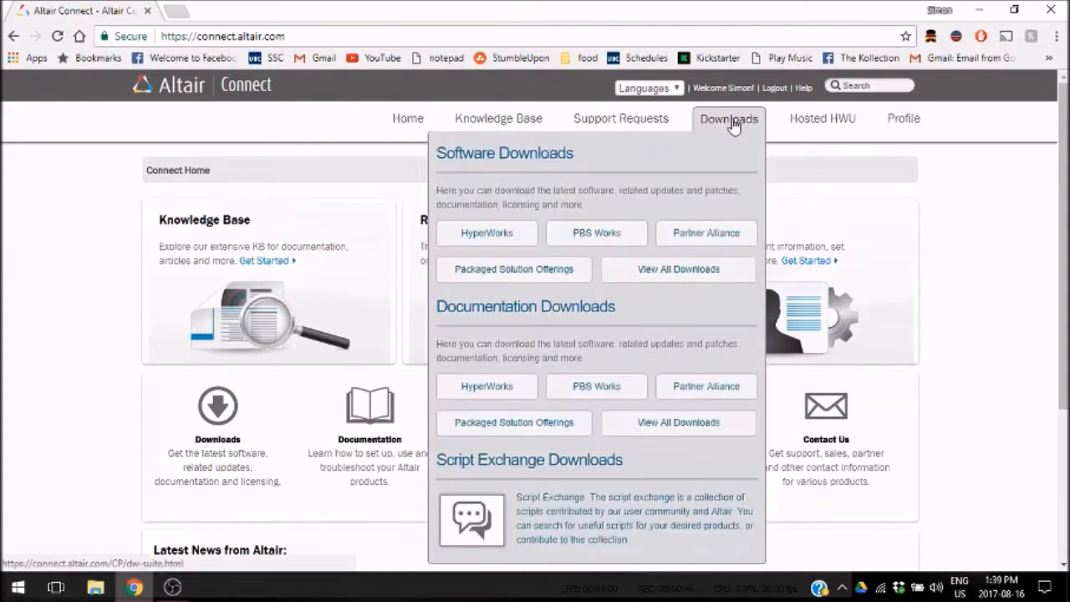
pyautogui.click(503, 236)
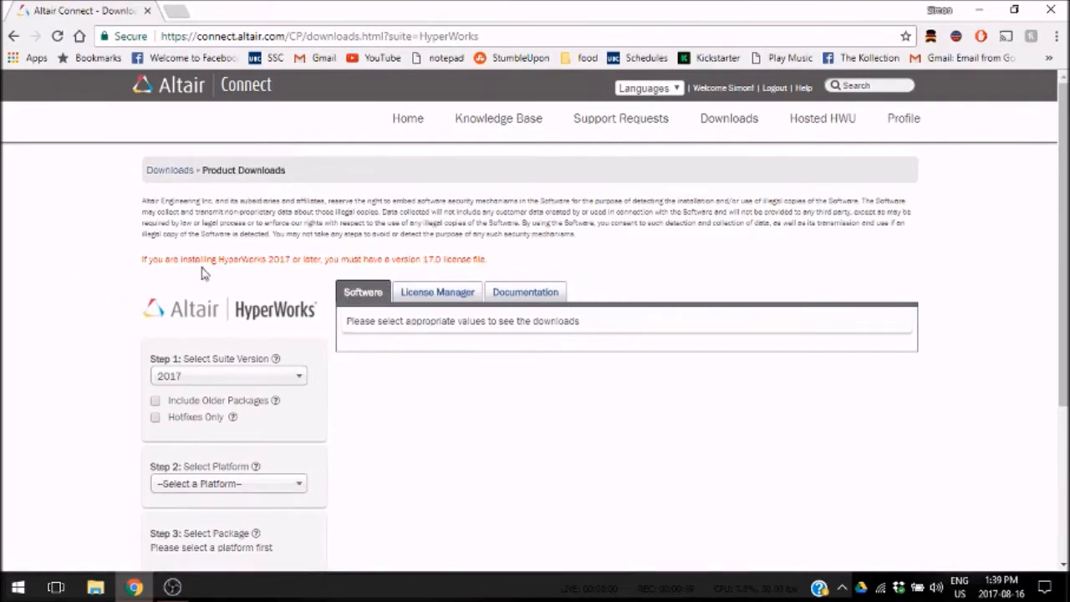
# Set the platform for the 2017 HyperWorks suite downloads to Windows 64.
pyautogui.scroll(-3, 217, 273)
pyautogui.scroll(1, 200, 270)
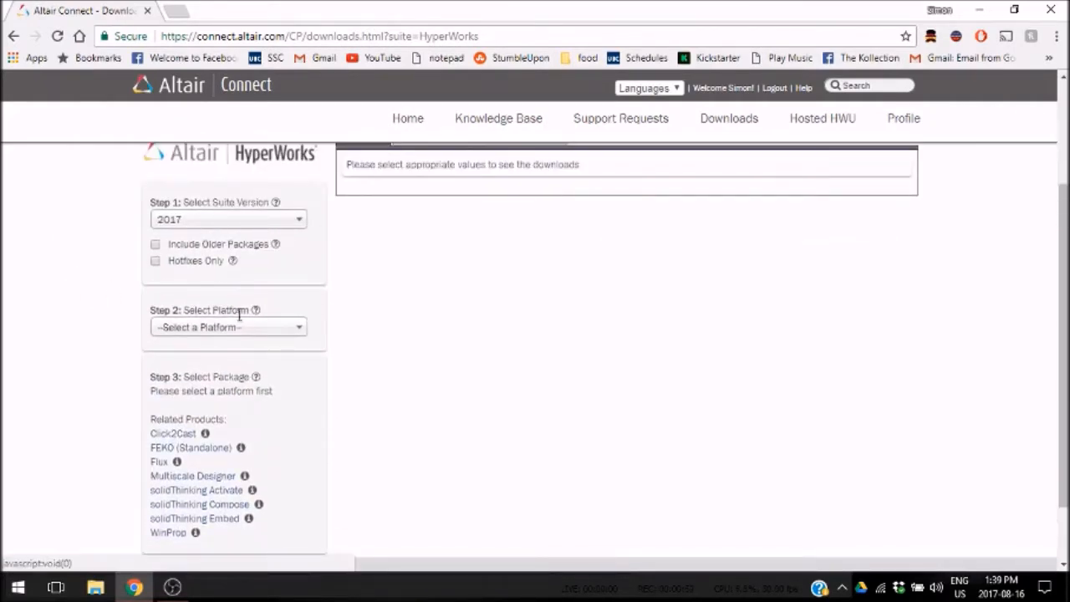
pyautogui.click(264, 332)
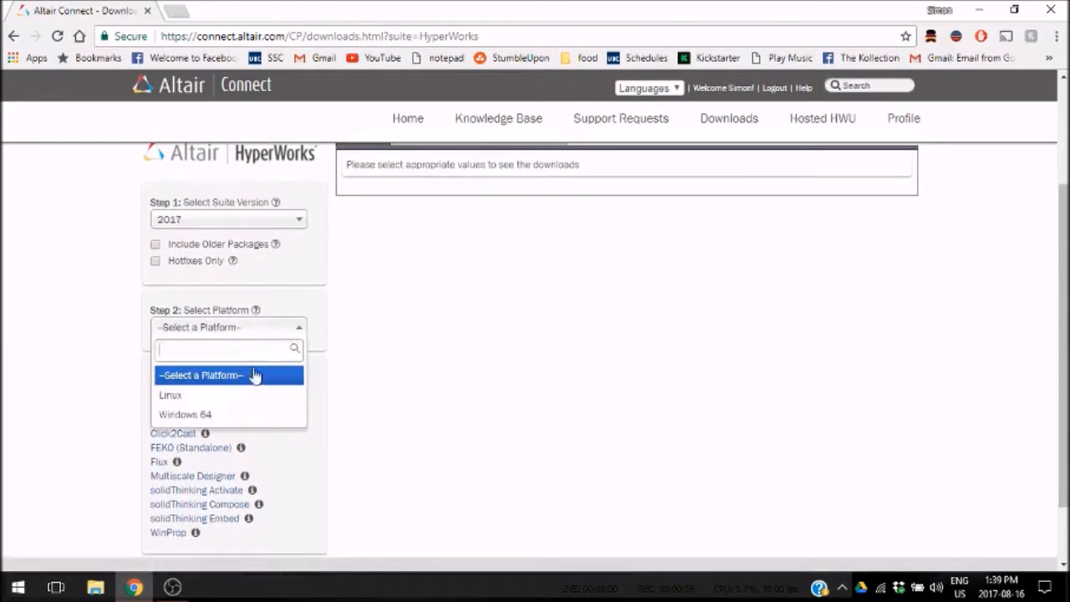
pyautogui.click(240, 418)
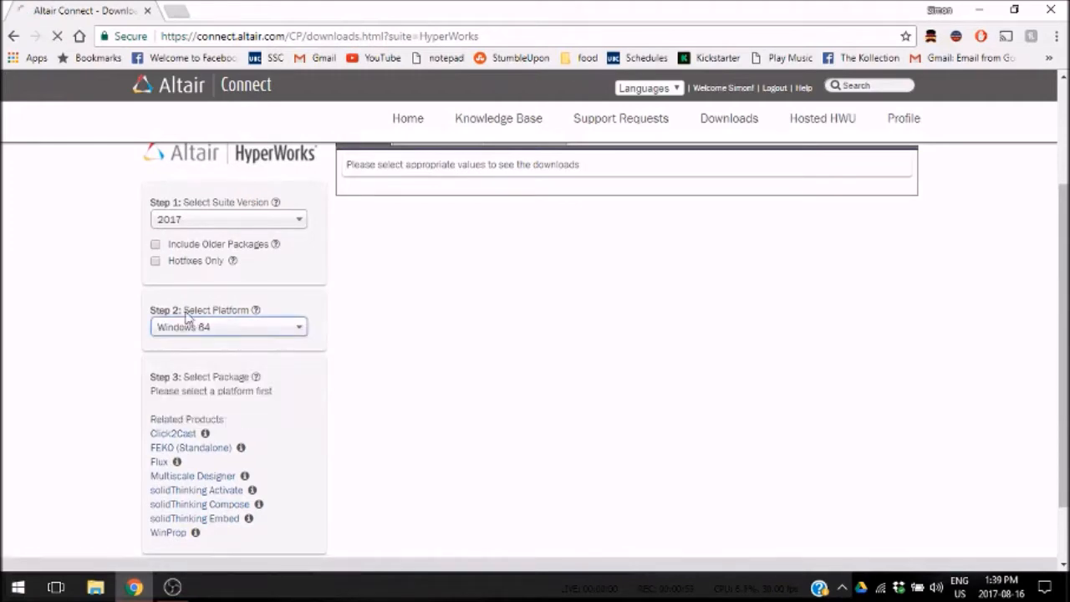
# Select the HyperWorks Desktop, HyperWorks Solvers, SimLab, and solidThinking Inspire and Evolve packages for download.
pyautogui.scroll(-3, 101, 285)
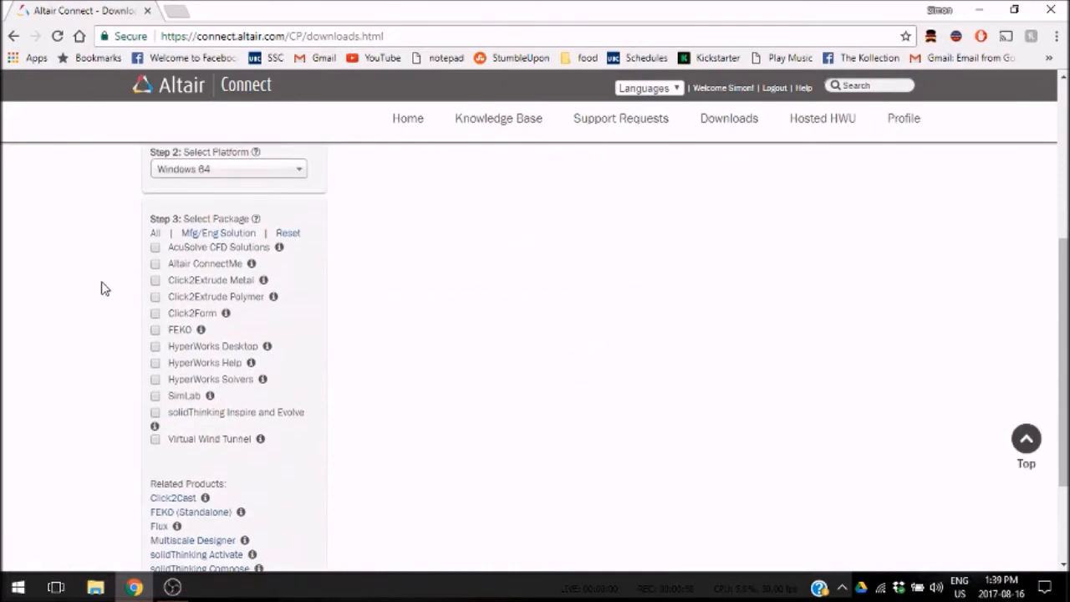
pyautogui.scroll(1, 105, 276)
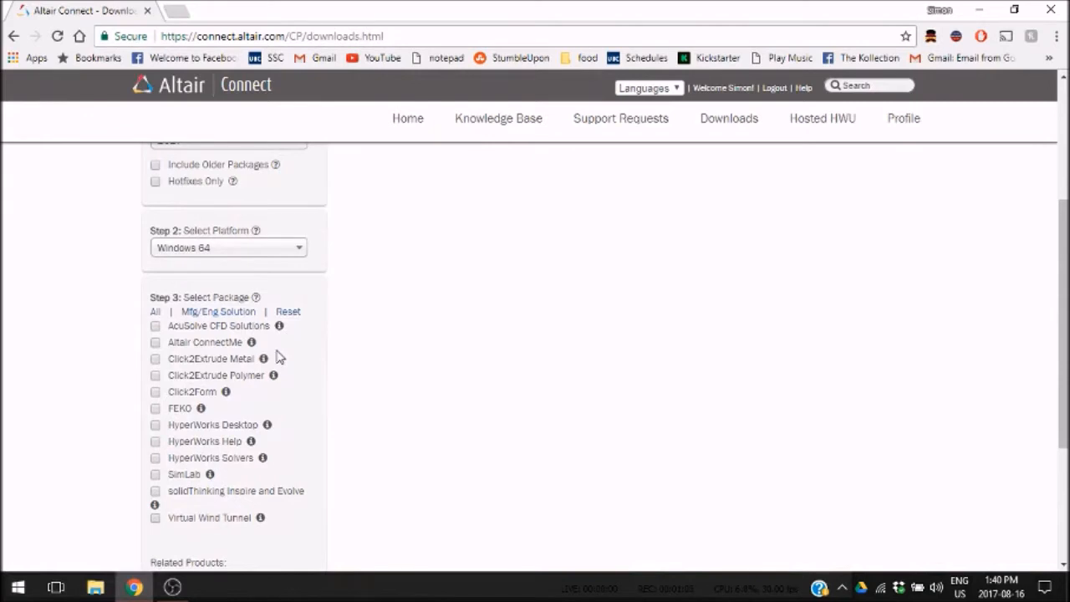
pyautogui.moveTo(261, 520)
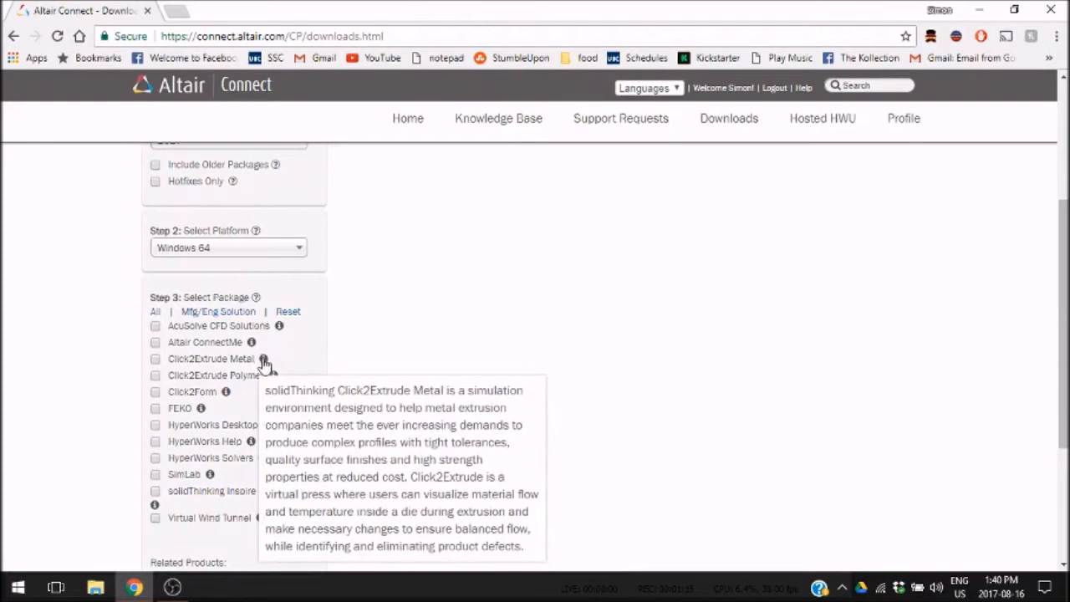
pyautogui.moveTo(275, 376)
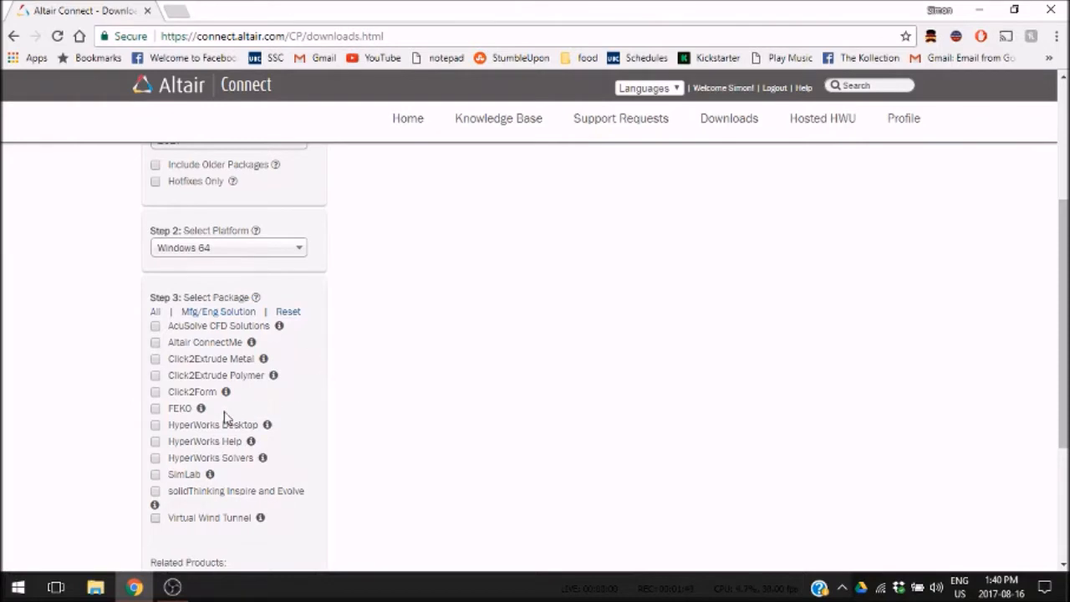
pyautogui.click(156, 425)
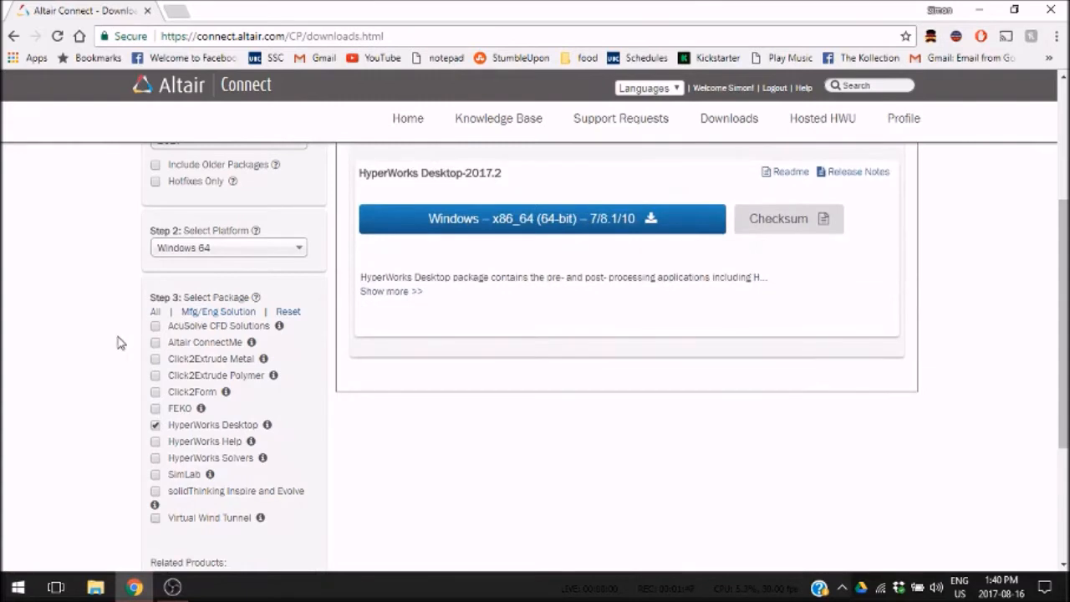
pyautogui.click(155, 458)
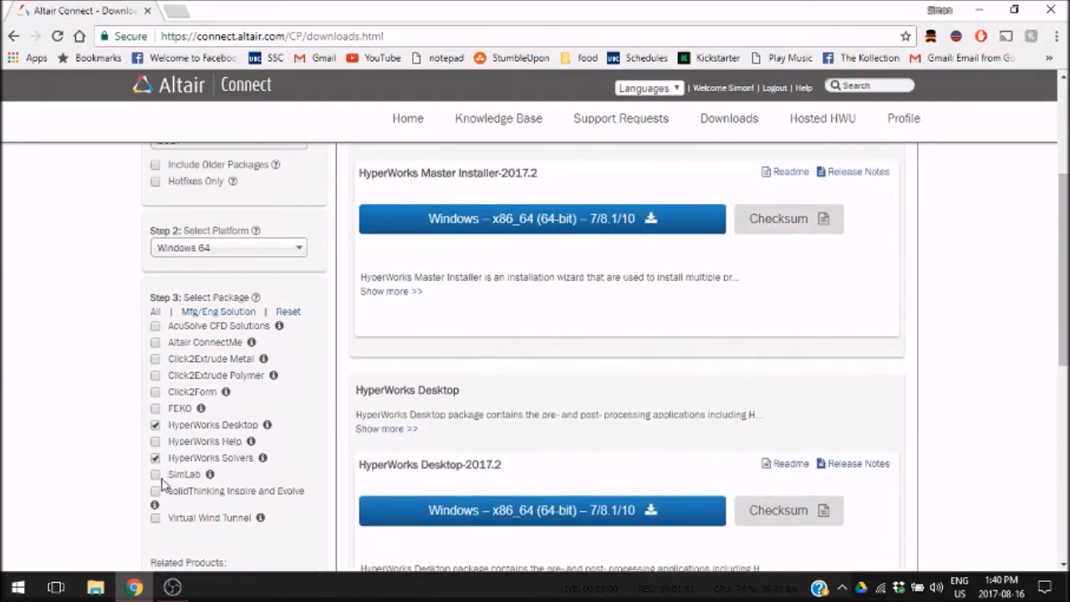
pyautogui.click(155, 474)
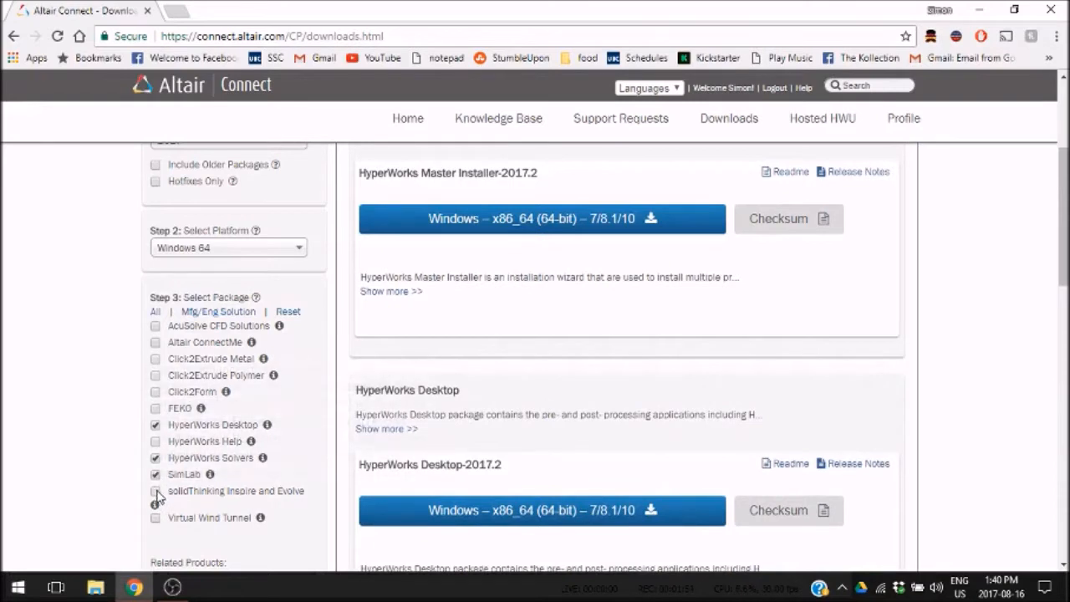
pyautogui.click(156, 491)
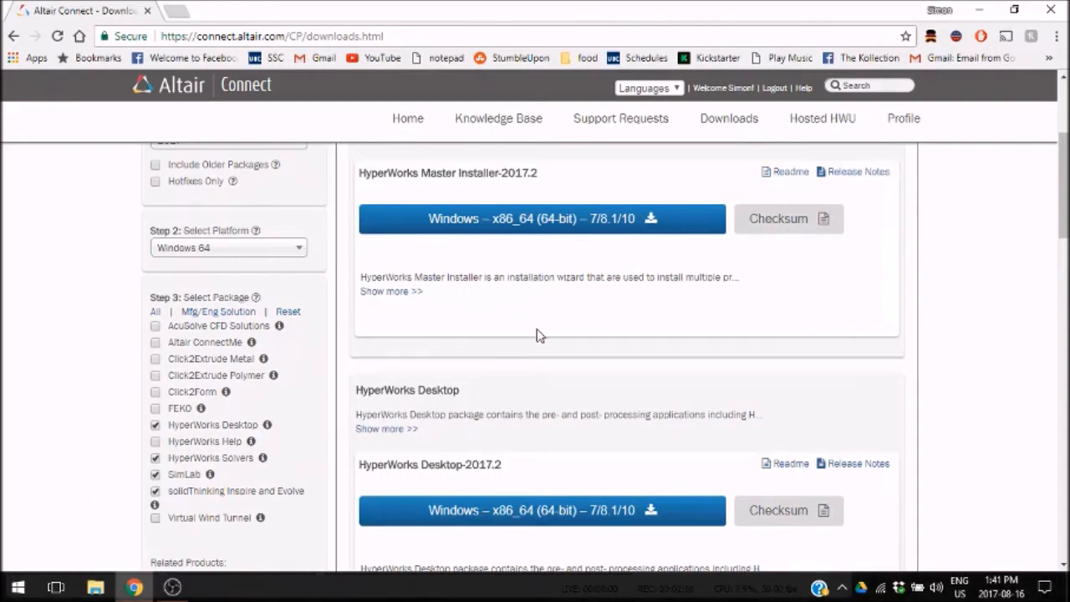
# Look through the Windows installers offered for the selected packages, from the HyperWorks Master Installer down to SimLab Additional.
pyautogui.scroll(3, 537, 337)
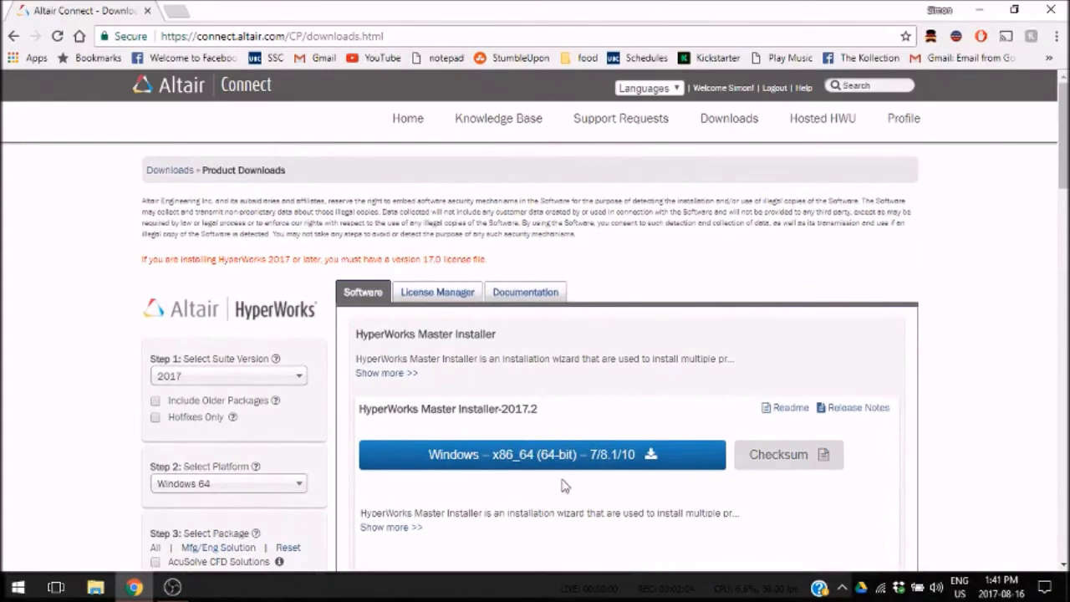
pyautogui.scroll(-3, 568, 483)
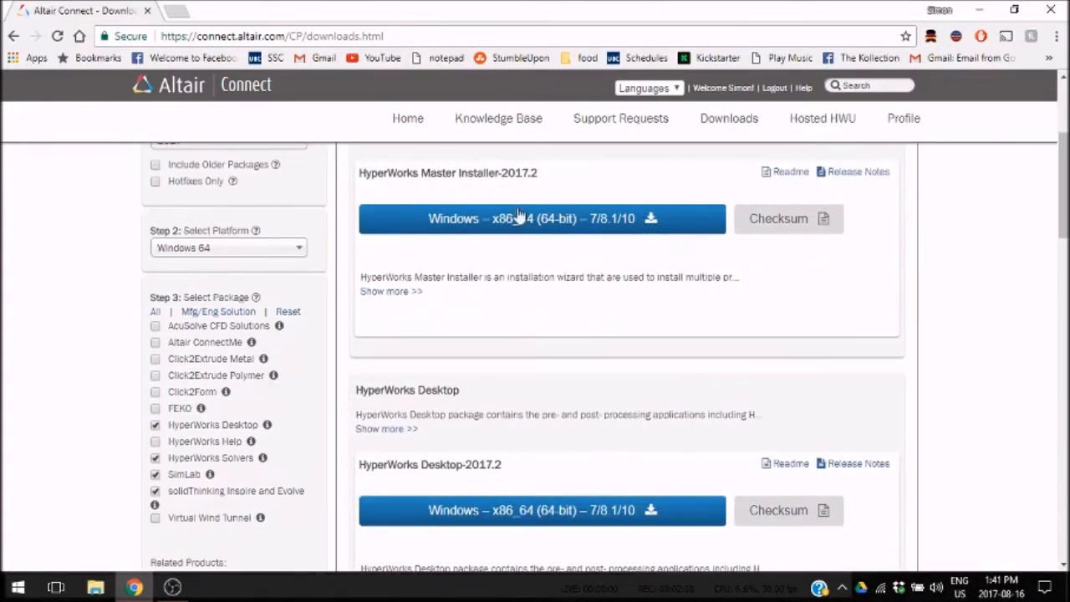
pyautogui.scroll(-3, 539, 276)
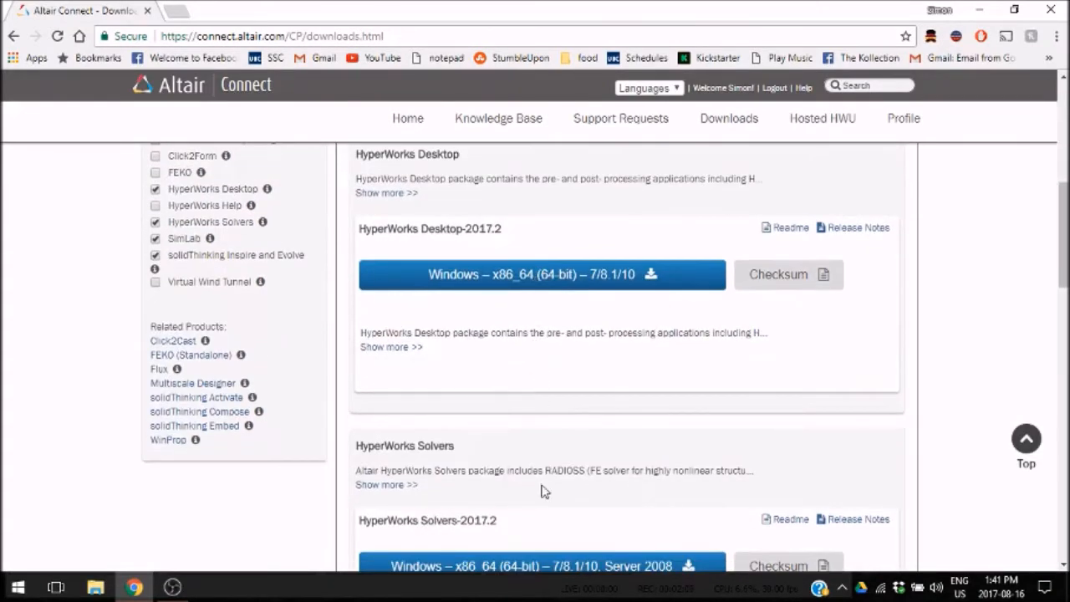
pyautogui.scroll(-8, 552, 555)
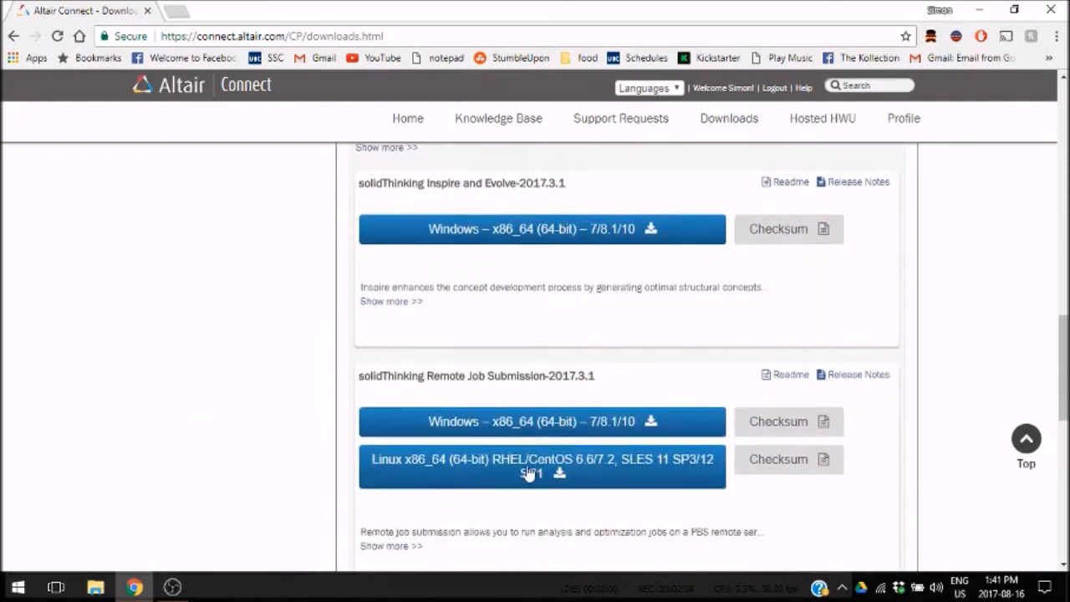
pyautogui.scroll(-5, 446, 373)
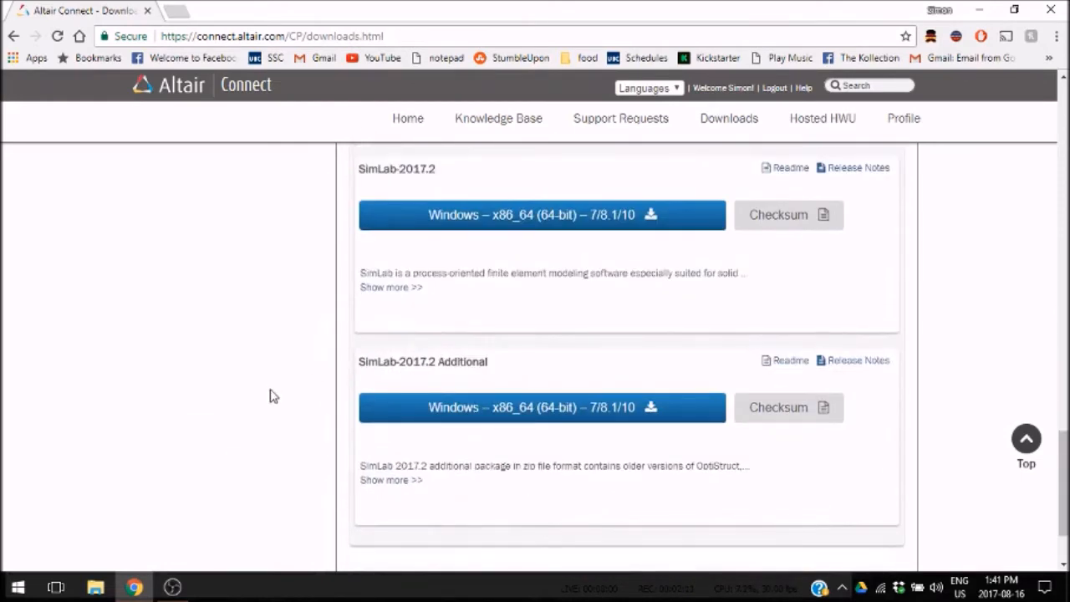
pyautogui.scroll(2, 310, 417)
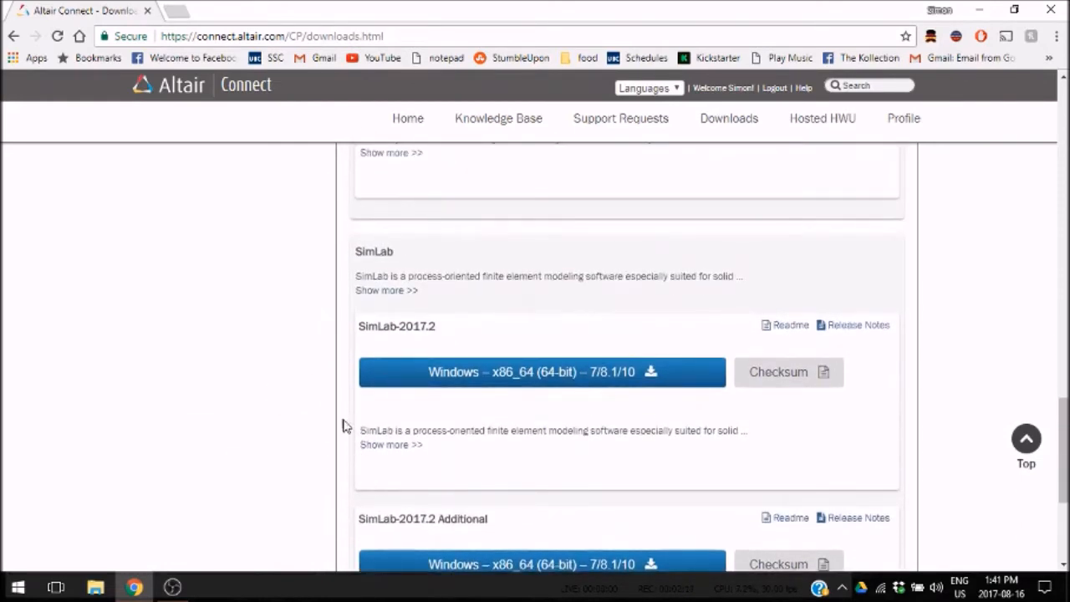
pyautogui.scroll(5, 339, 428)
pyautogui.scroll(1, 343, 433)
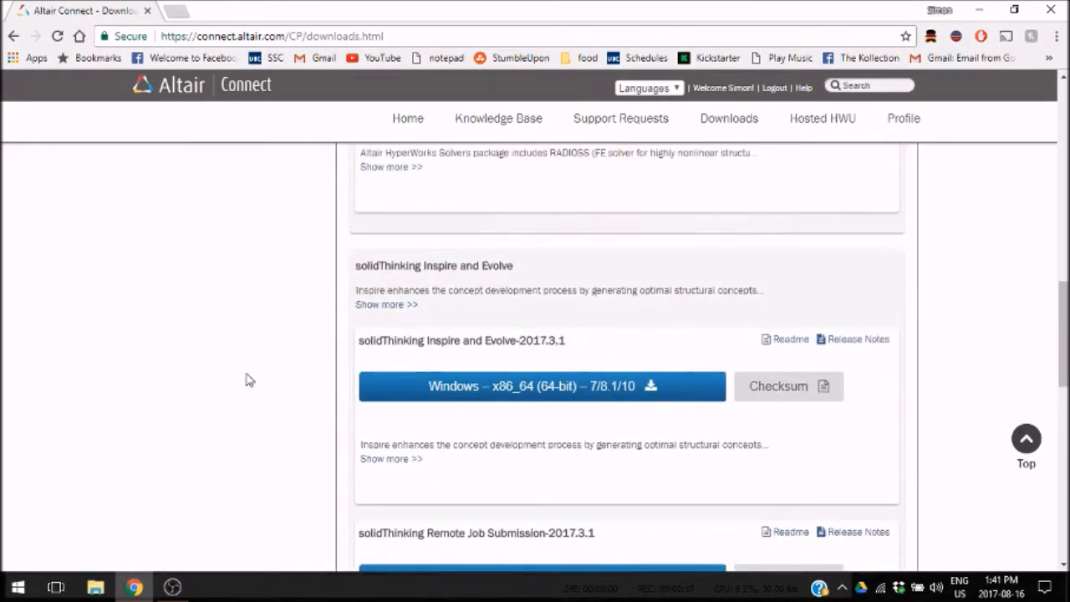
pyautogui.scroll(-2, 275, 417)
pyautogui.scroll(3, 387, 379)
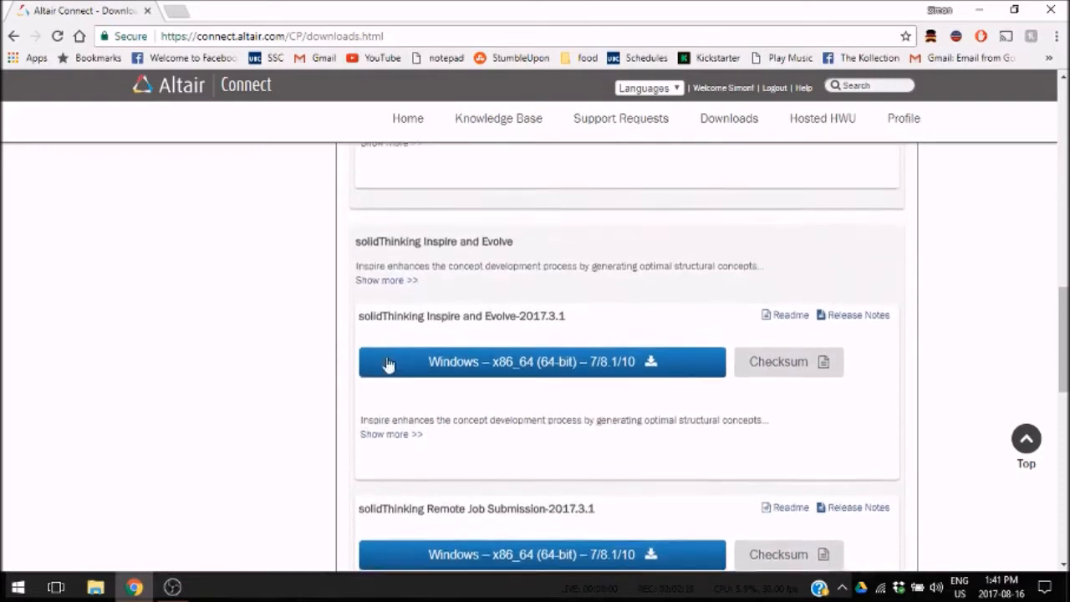
pyautogui.scroll(-4, 300, 446)
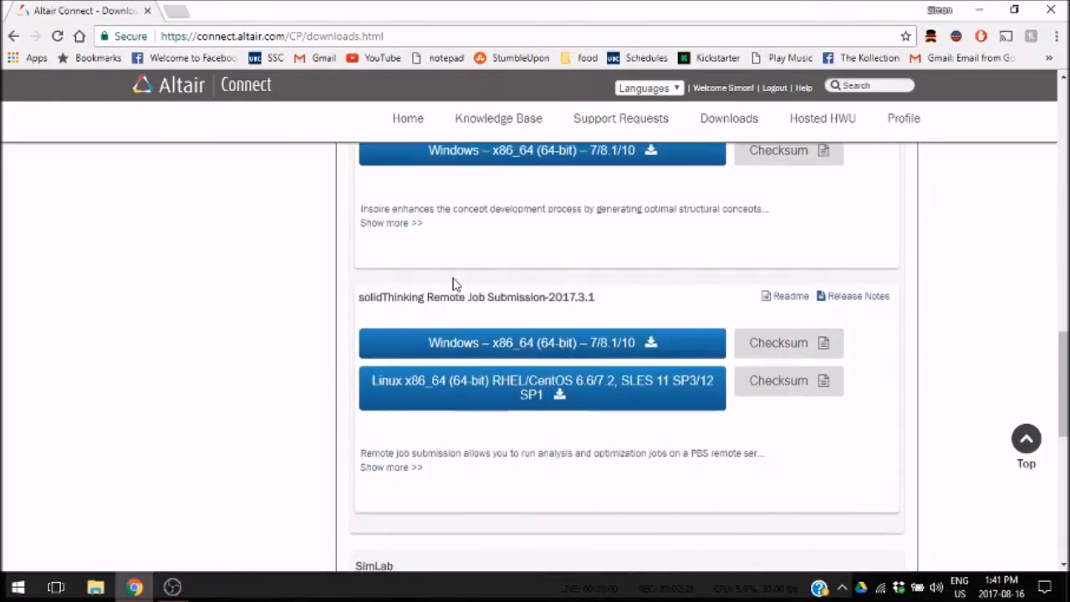
pyautogui.scroll(-5, 298, 329)
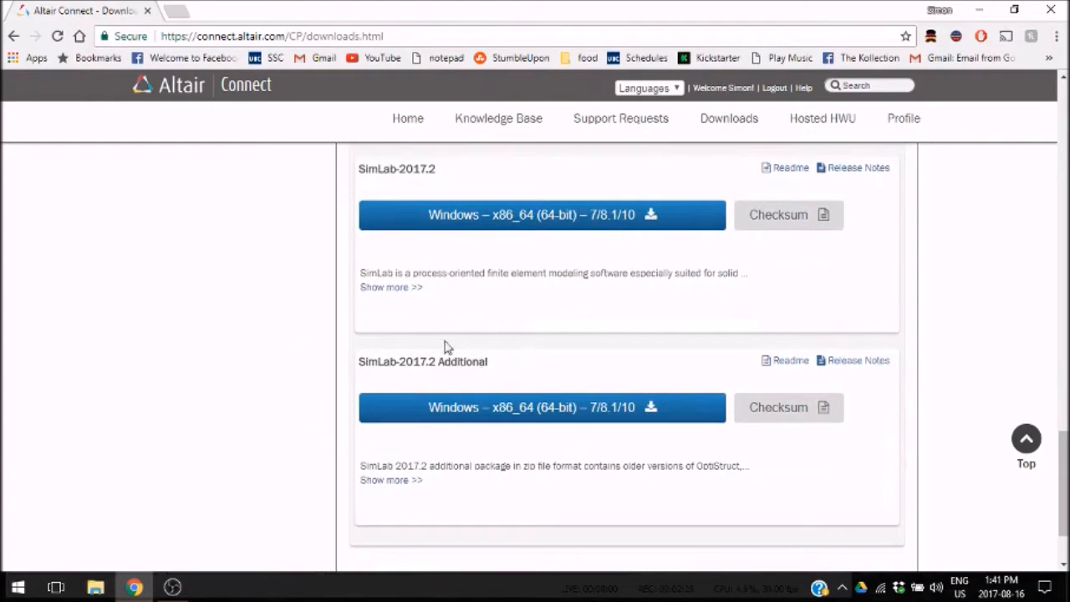
# Show the License Manager downloads and review the installers offered for each operating system.
pyautogui.scroll(15, 284, 409)
pyautogui.scroll(1, 334, 380)
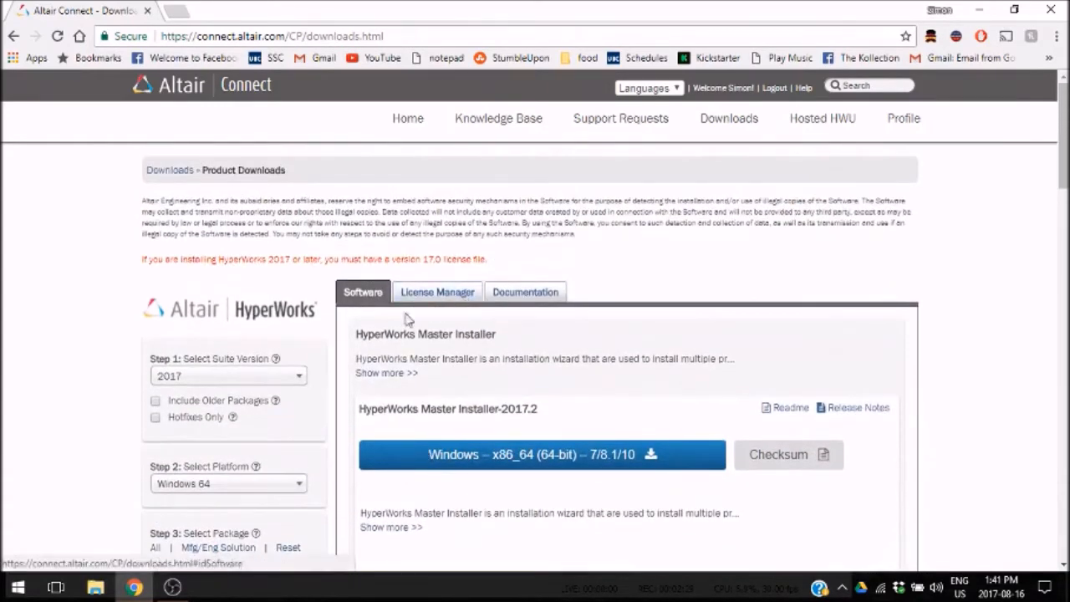
pyautogui.click(447, 300)
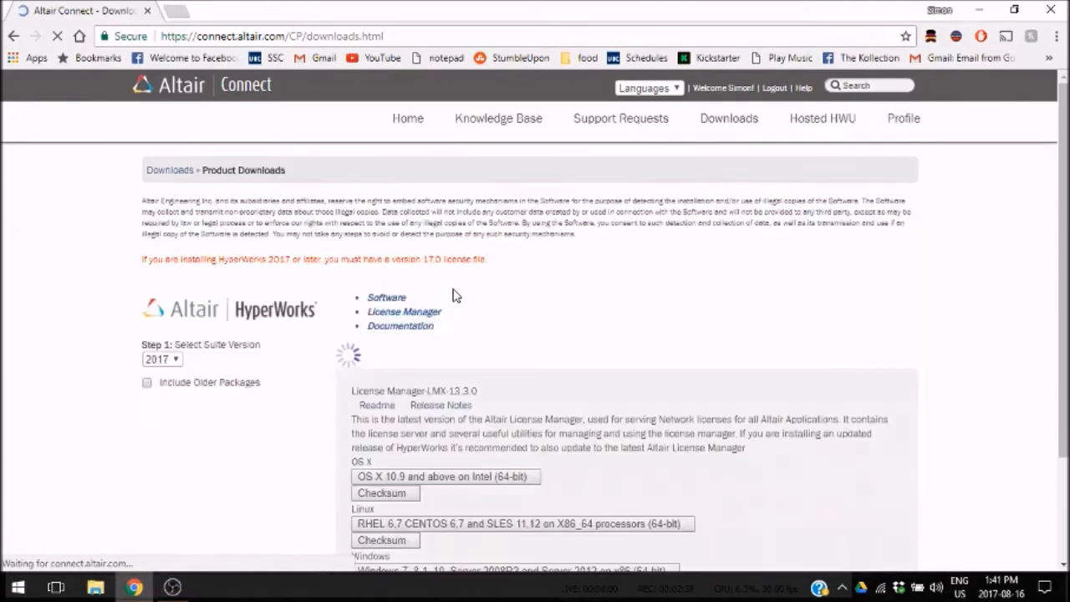
pyautogui.scroll(-3, 370, 332)
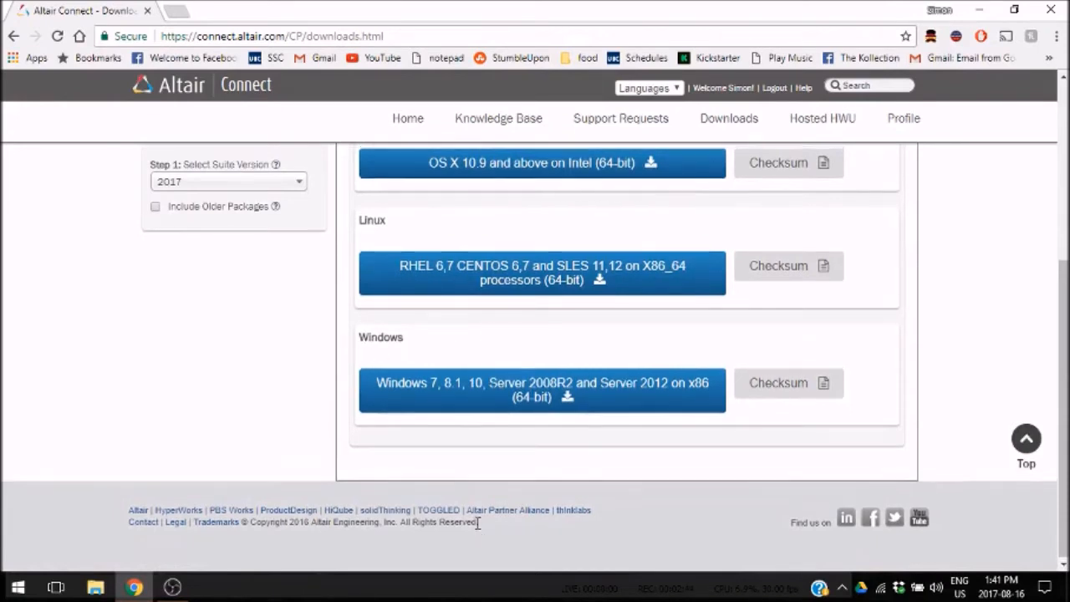
pyautogui.scroll(4, 456, 445)
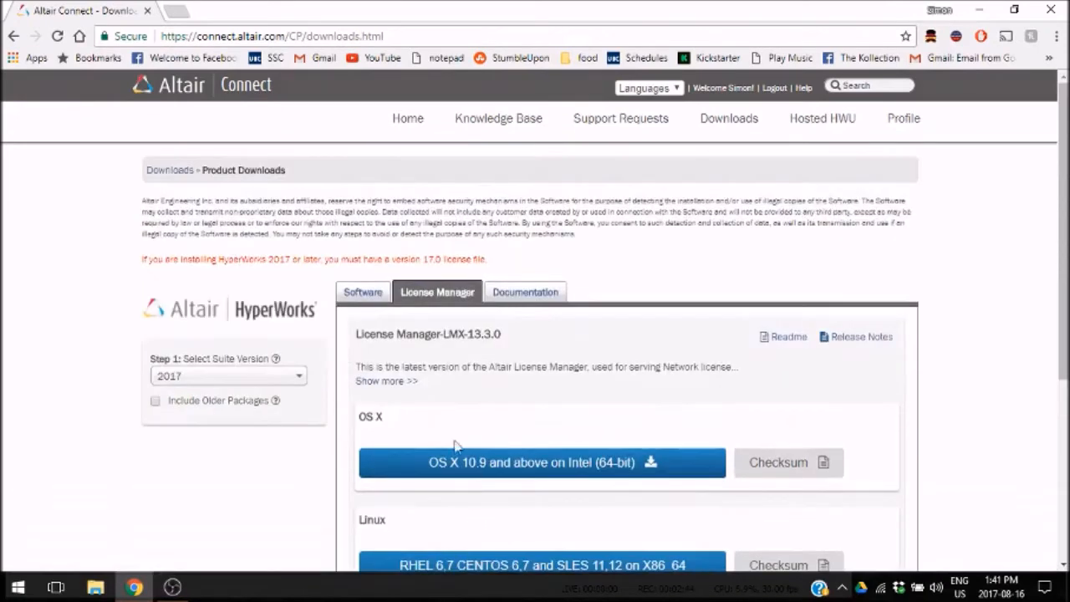
# Examine the install guides and reference manuals in the 2017 documentation, and return to the License Manager downloads.
pyautogui.click(519, 292)
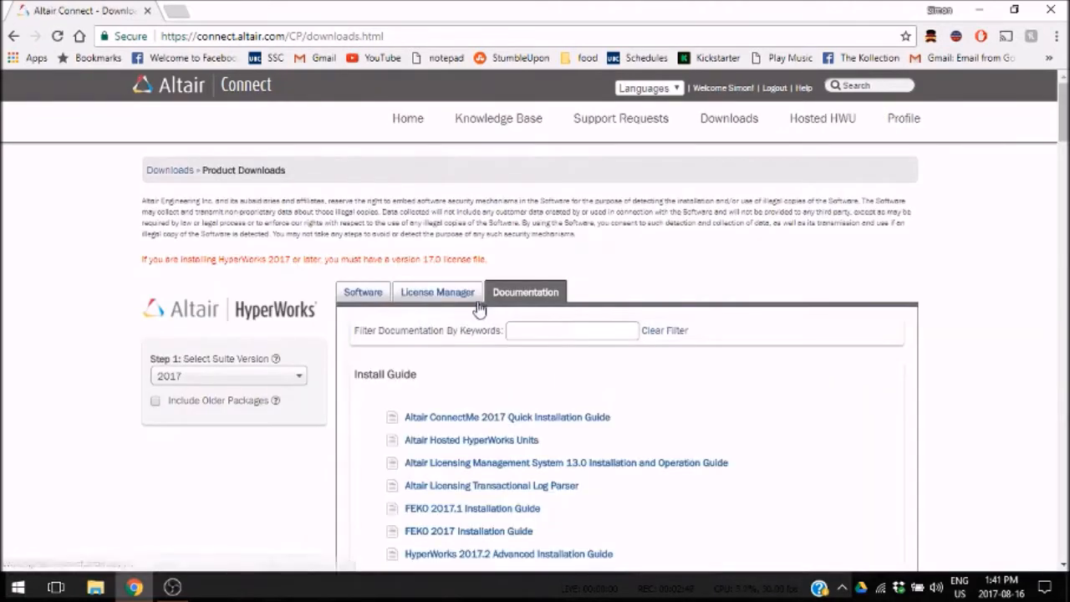
pyautogui.click(473, 293)
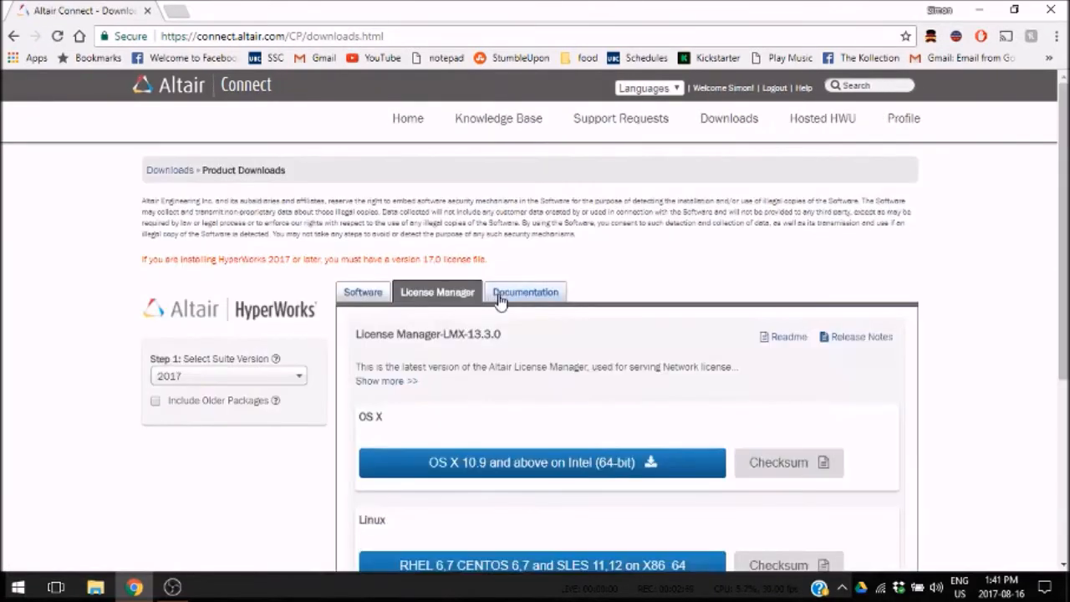
pyautogui.click(511, 293)
pyautogui.scroll(-4, 776, 360)
pyautogui.scroll(2, 793, 342)
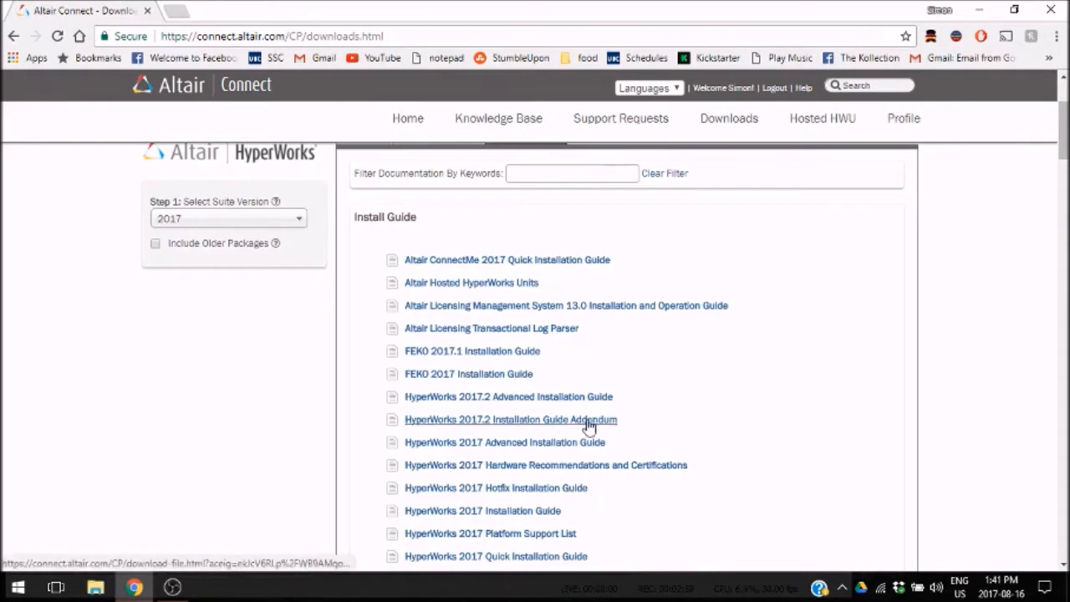
pyautogui.scroll(-2, 610, 401)
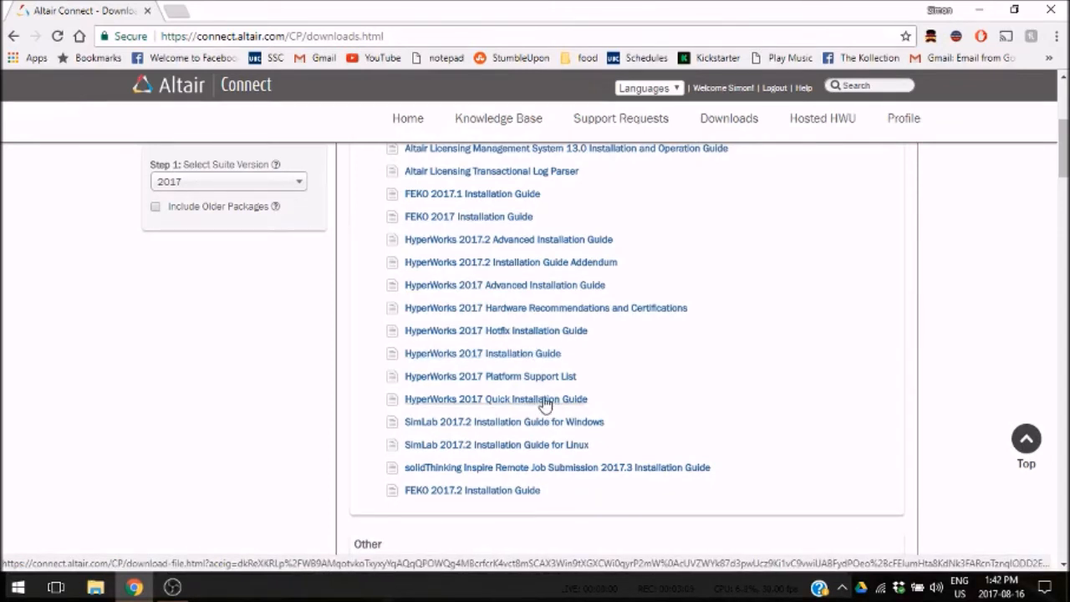
pyautogui.scroll(-5, 494, 446)
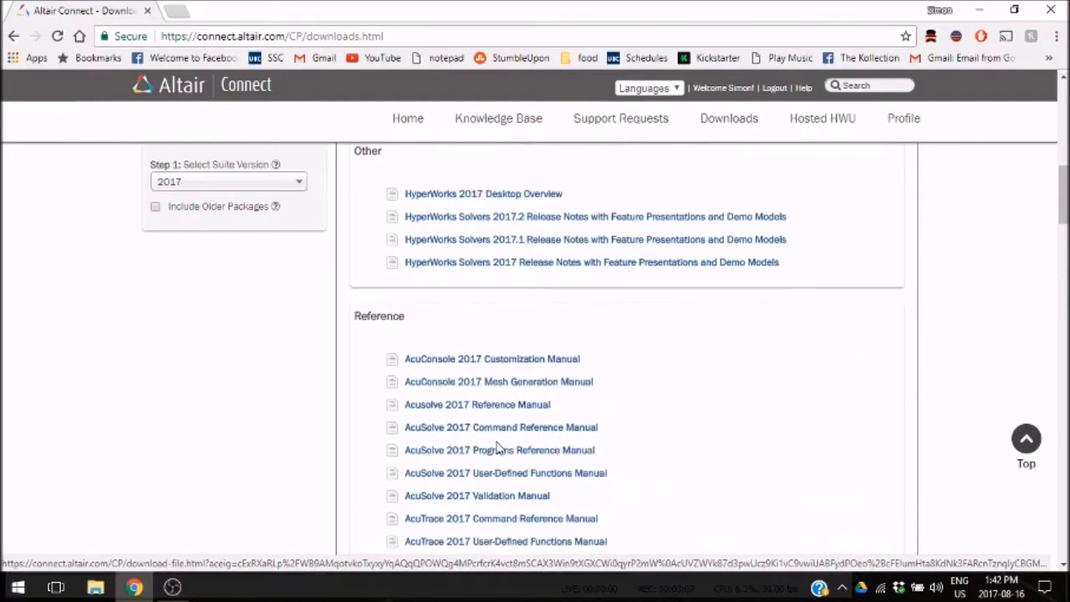
pyautogui.scroll(10, 360, 429)
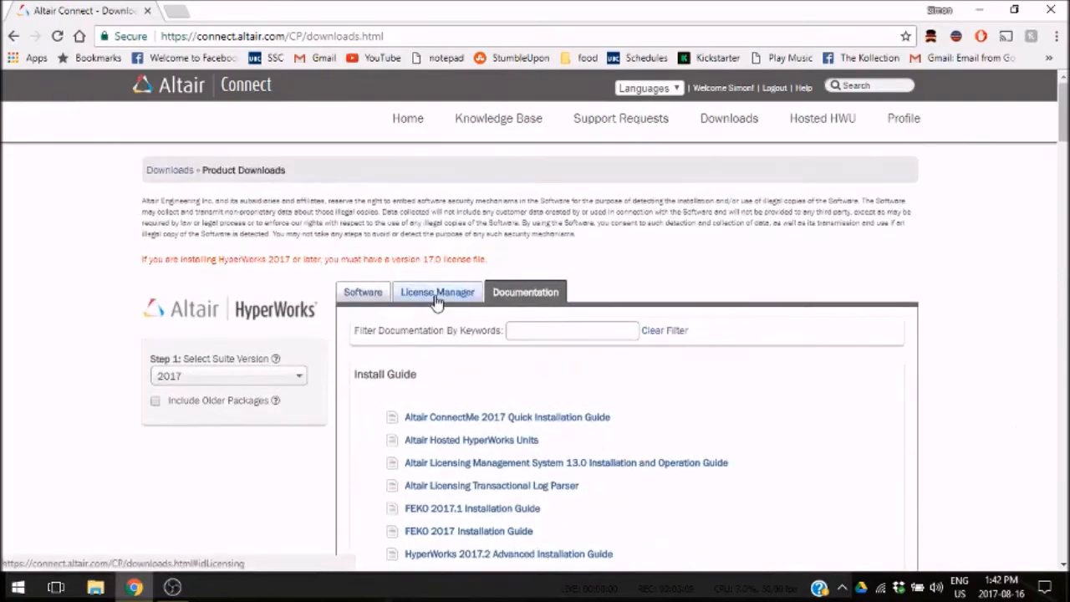
pyautogui.click(436, 297)
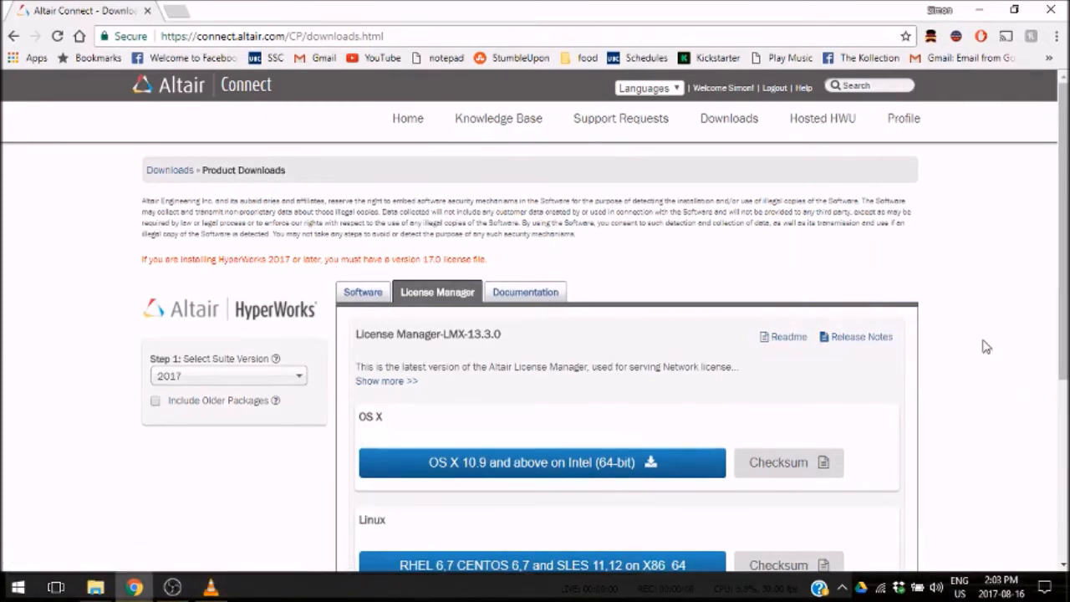
# Show the 2017 documentation downloads and look through the install guides for HyperWorks, SimLab and the licensing system.
pyautogui.scroll(-3, 836, 343)
pyautogui.scroll(3, 685, 301)
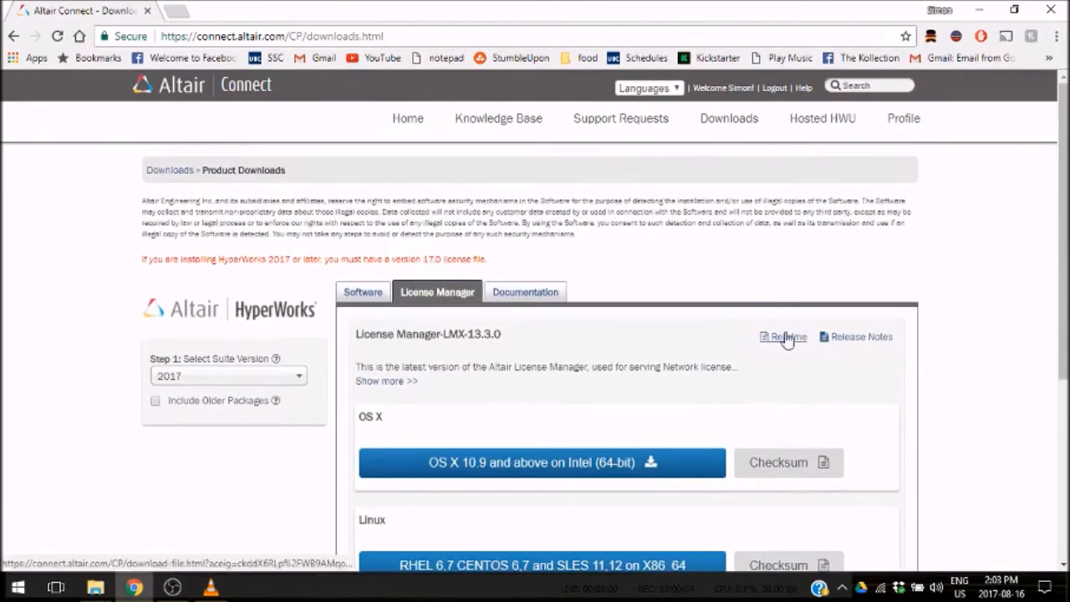
pyautogui.click(525, 294)
pyautogui.scroll(-2, 669, 297)
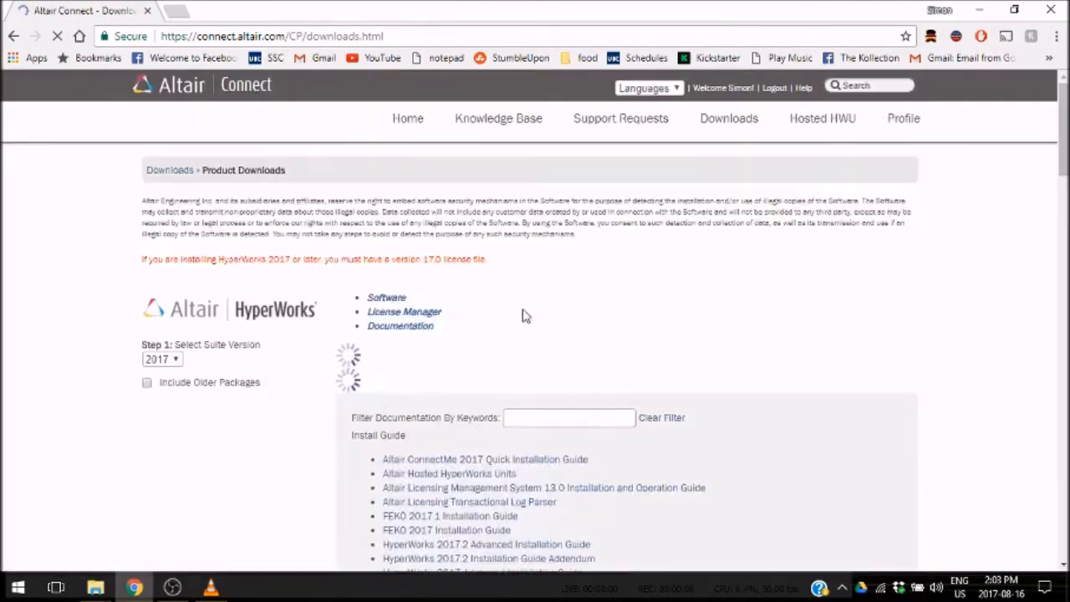
pyautogui.scroll(-3, 554, 468)
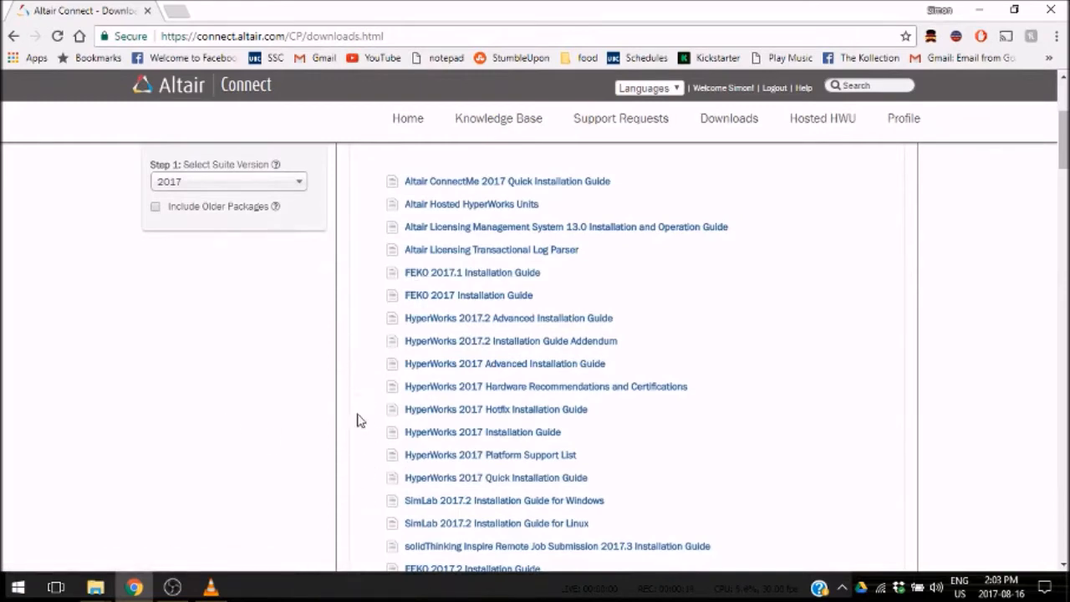
pyautogui.scroll(-3, 341, 359)
pyautogui.scroll(3, 340, 336)
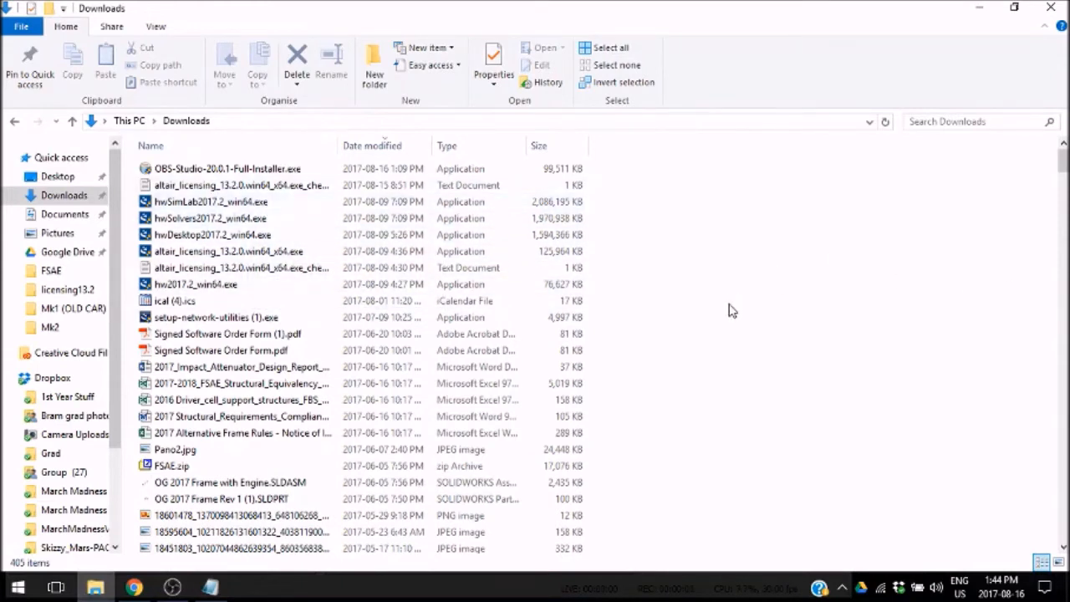
# Run altair_licensing_13.2.0.win64_x64.exe from the Downloads folder and agree to continue over the older license server installation.
pyautogui.moveTo(644, 265); pyautogui.dragTo(157, 201)
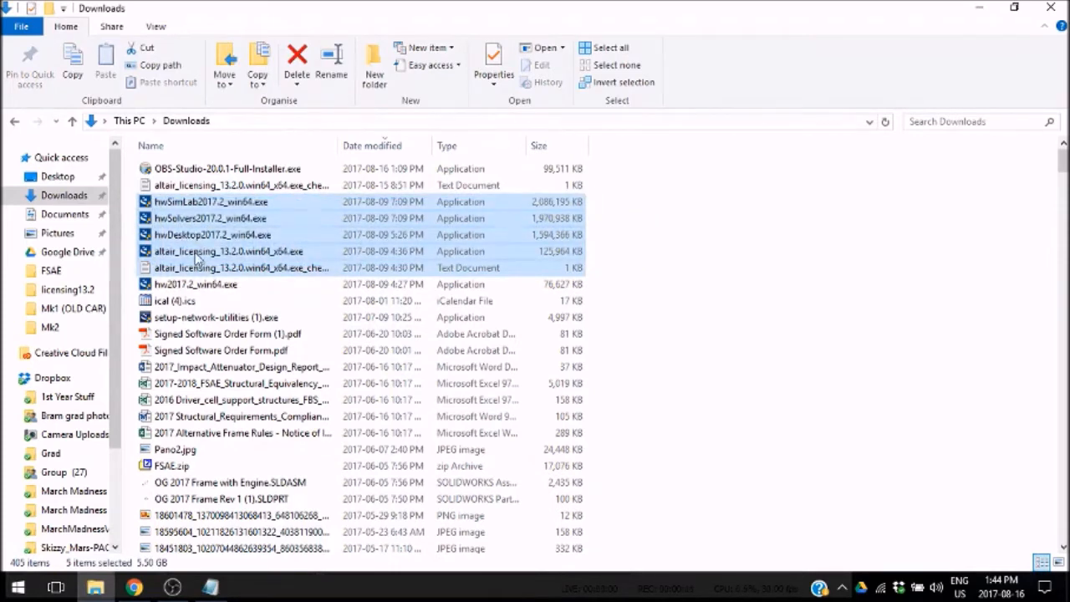
pyautogui.click(638, 263)
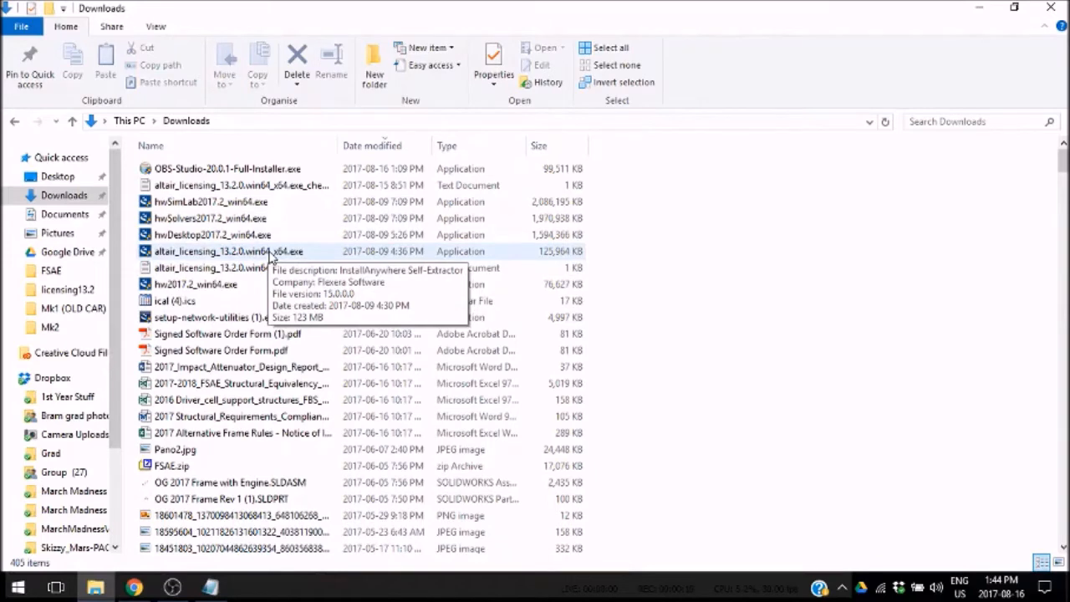
pyautogui.doubleClick(271, 253)
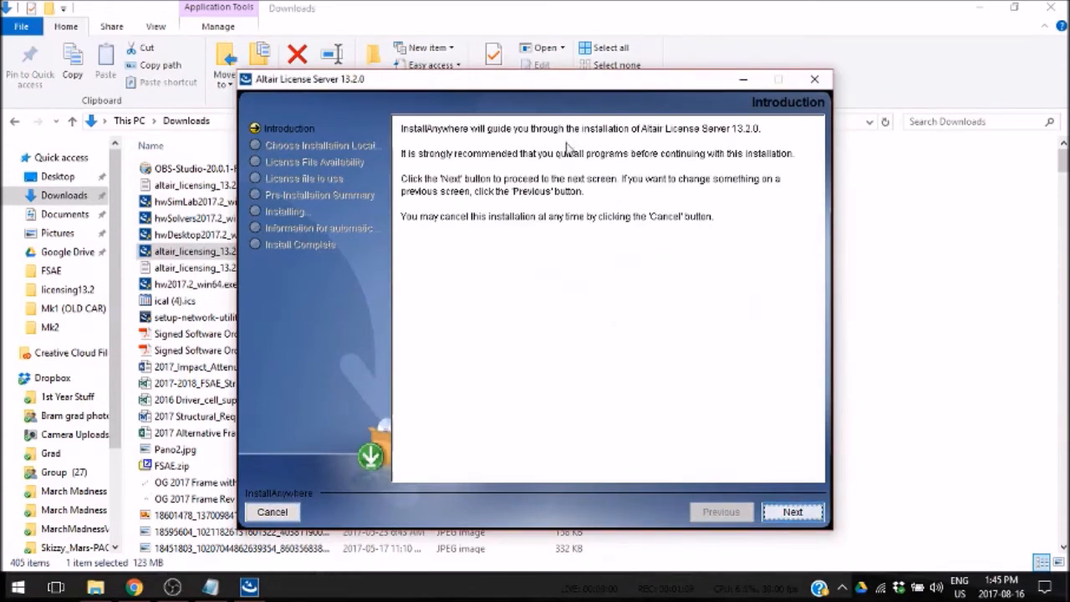
pyautogui.click(790, 514)
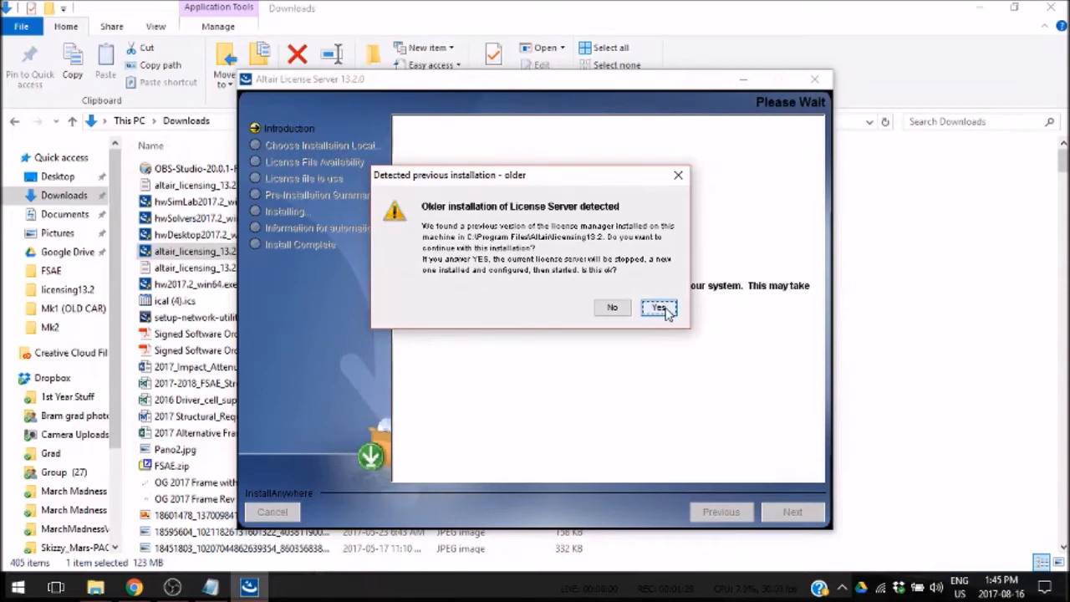
pyautogui.click(659, 309)
pyautogui.click(659, 351)
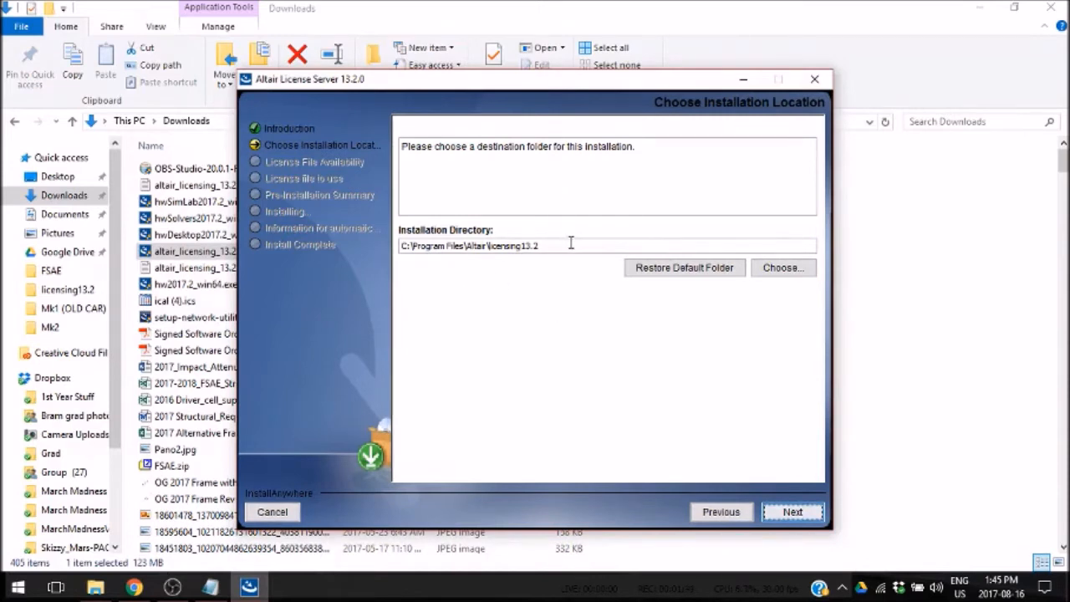
# Accept C:\Program Files\Altair\licensing13.2 as the license server's installation directory and continue.
pyautogui.tripleClick(449, 250)
pyautogui.click(476, 191)
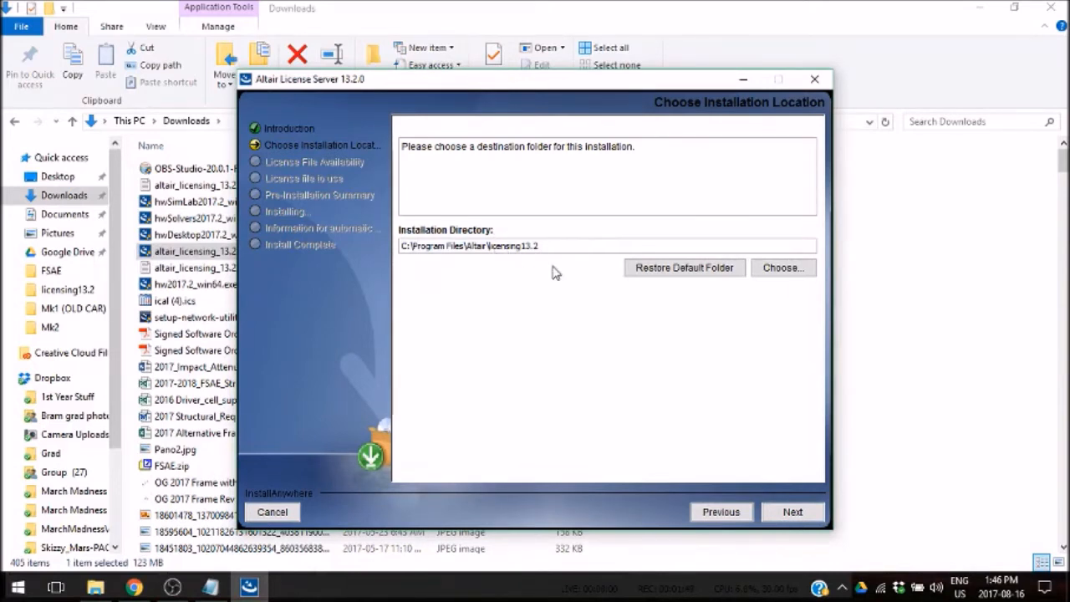
pyautogui.click(818, 520)
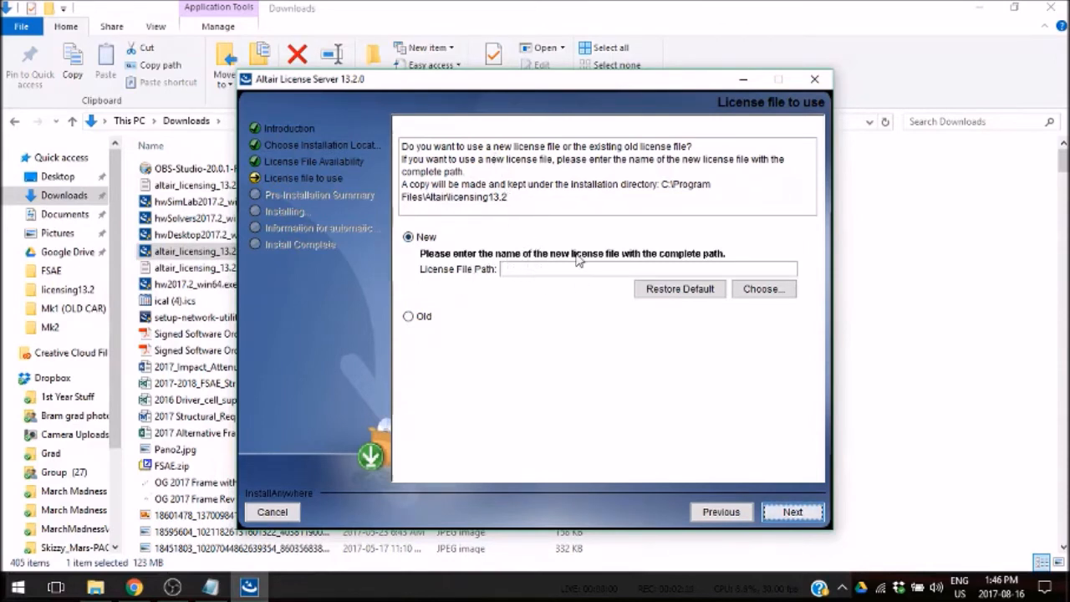
# Compare the new and old license file options, choose the old license file, and proceed with the license server installation.
pyautogui.click(422, 314)
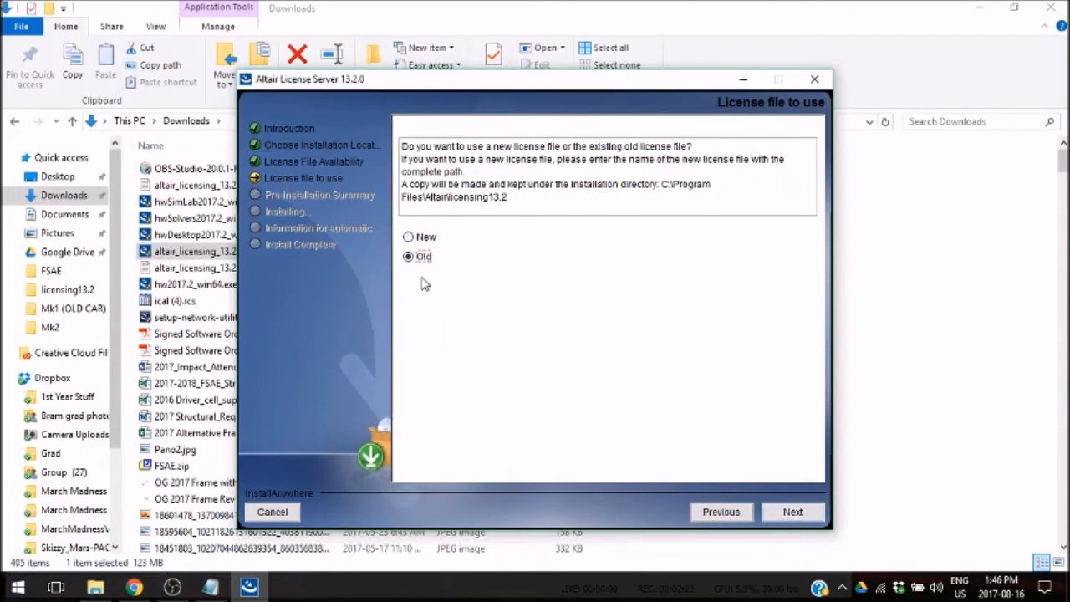
pyautogui.click(429, 238)
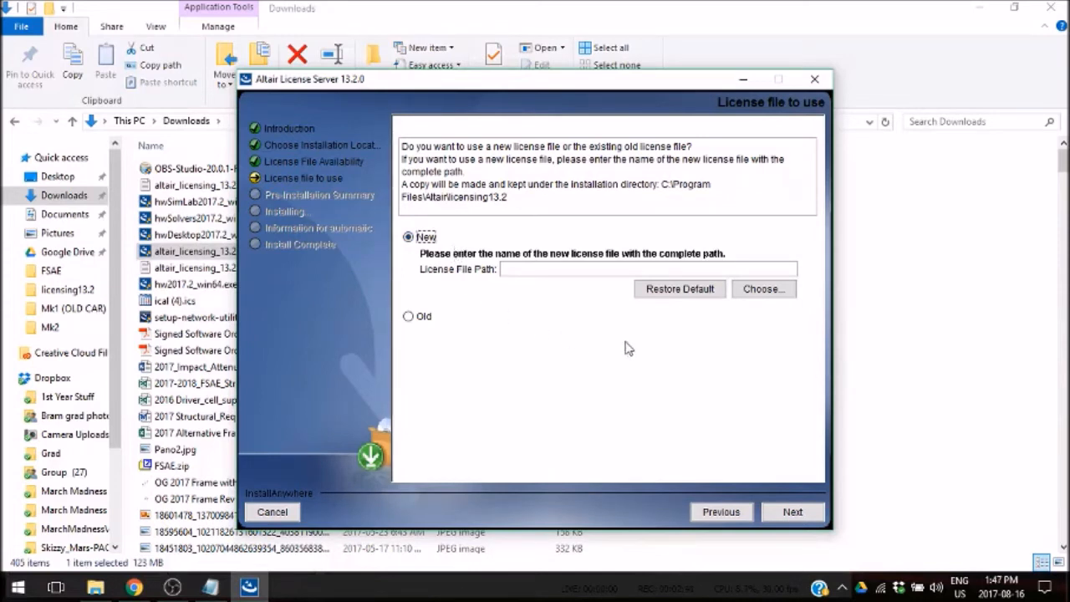
pyautogui.click(422, 318)
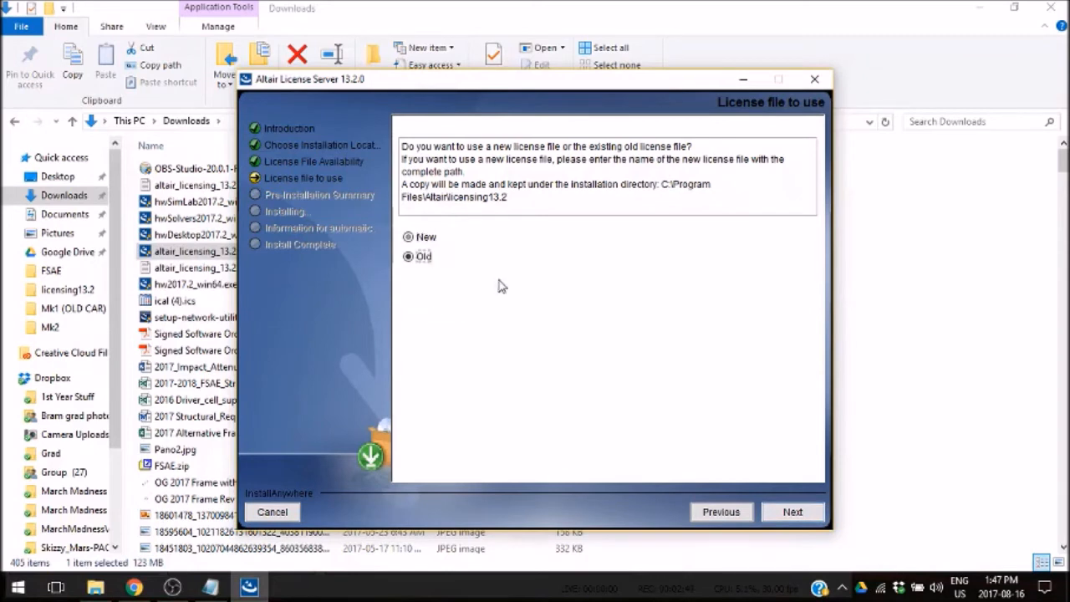
pyautogui.click(809, 515)
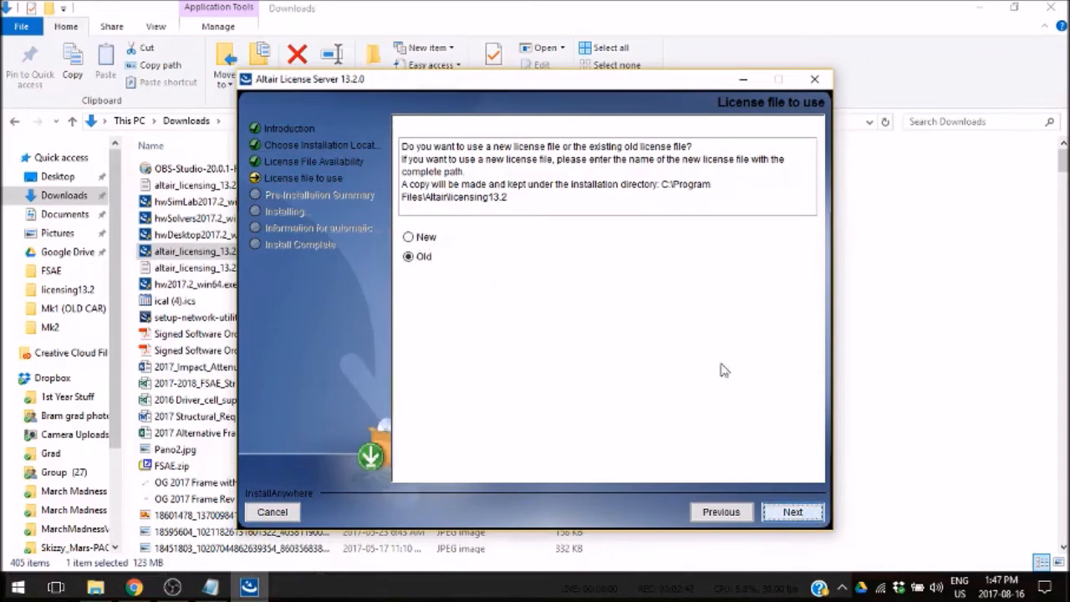
pyautogui.click(809, 515)
pyautogui.press('Return')
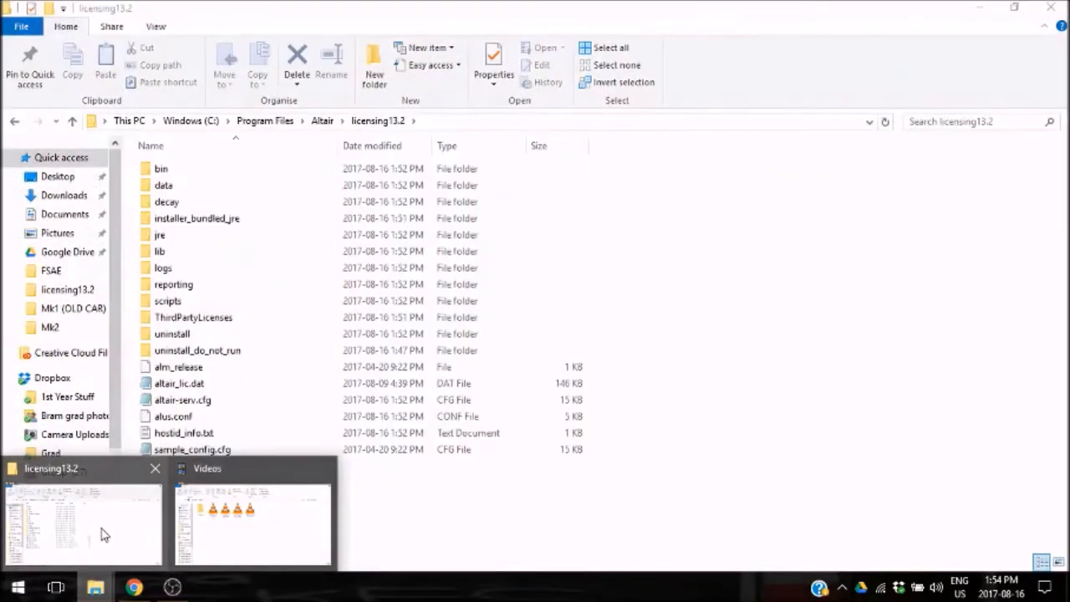
# Open altair-serv.cfg from the licensing13.2 folder and check the TCP port the license server listens on.
pyautogui.click(109, 511)
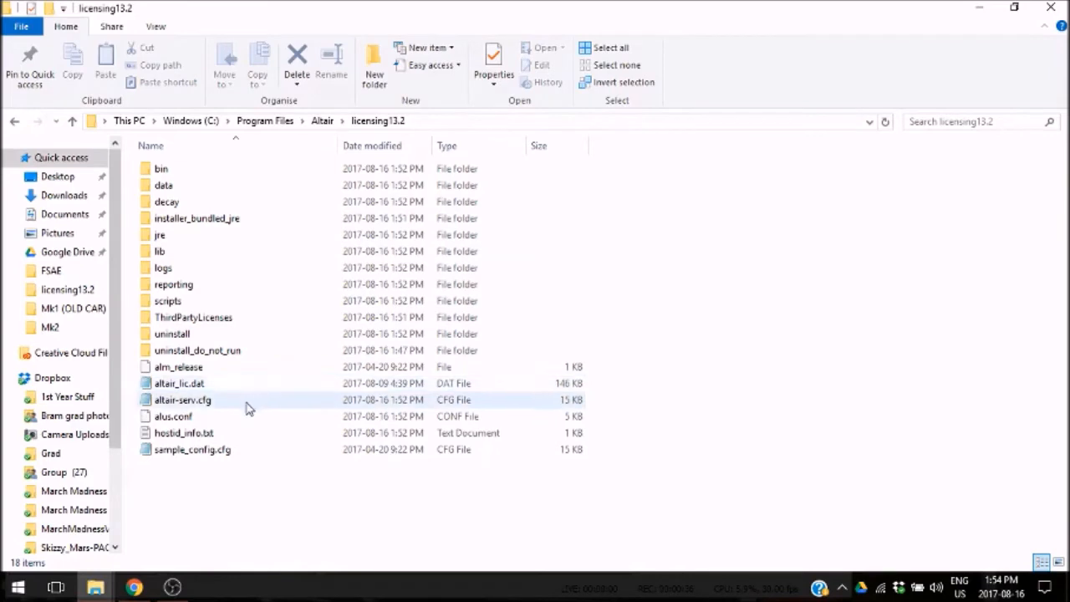
pyautogui.doubleClick(247, 404)
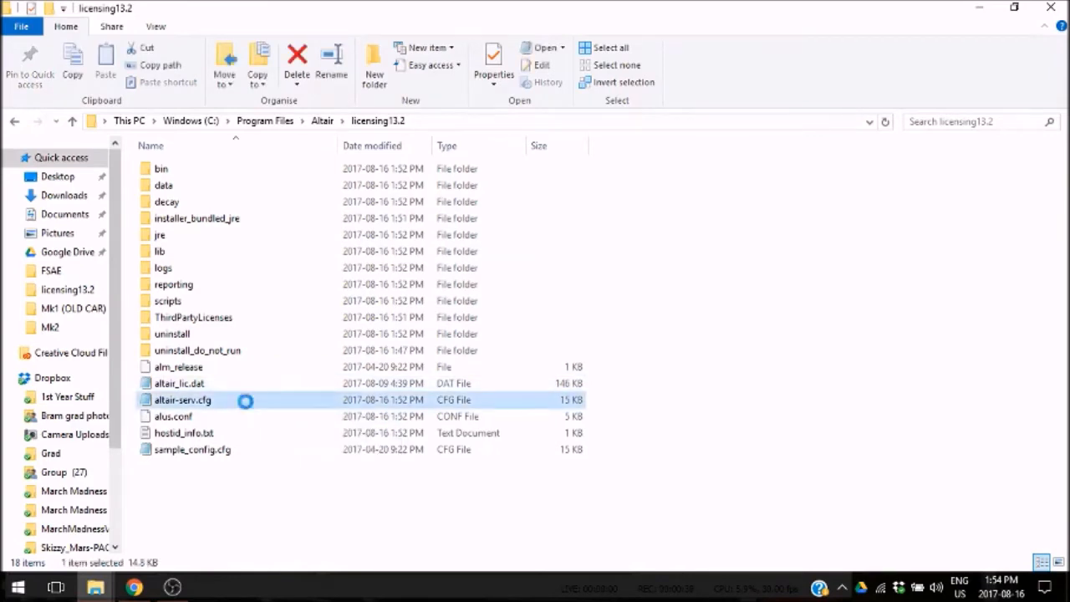
pyautogui.moveTo(438, 96); pyautogui.dragTo(541, 66)
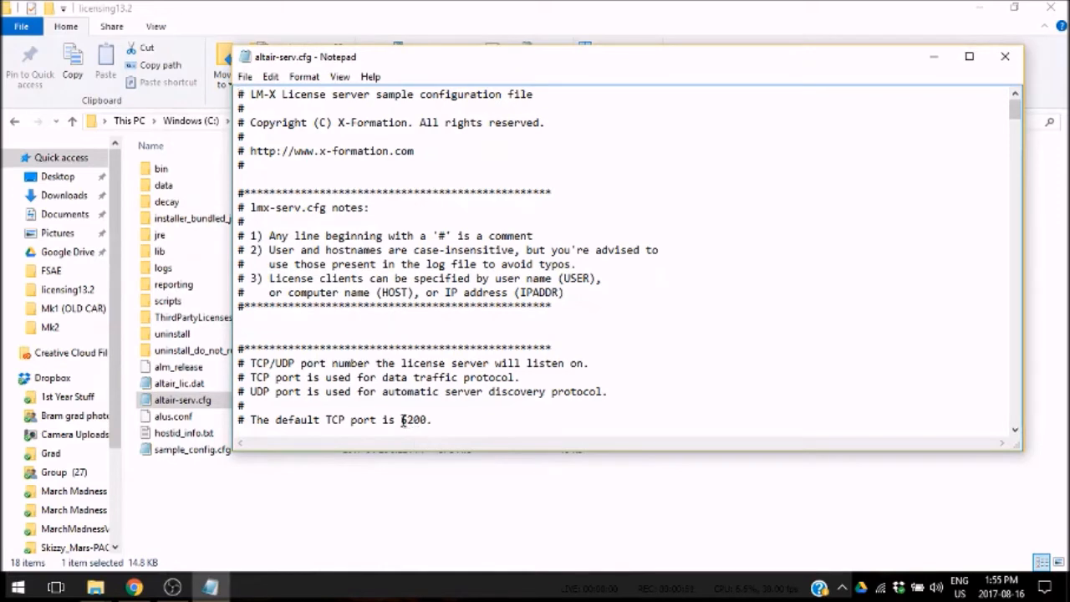
pyautogui.moveTo(399, 418); pyautogui.dragTo(426, 422)
pyautogui.click(470, 422)
pyautogui.scroll(-2, 653, 236)
pyautogui.scroll(-2, 652, 240)
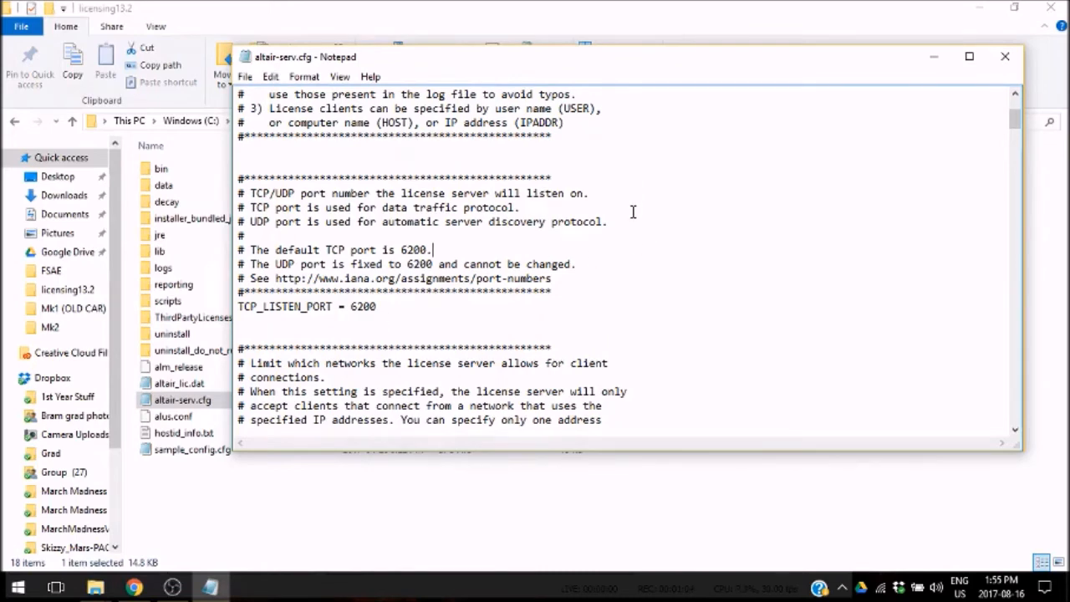
# Copy the path C:\Program Files\Altair\licensing13.2\altair_lic.dat from the LICENSE_FILE line of altair-serv.cfg and close the file.
pyautogui.scroll(-7, 631, 222)
pyautogui.scroll(-15, 631, 222)
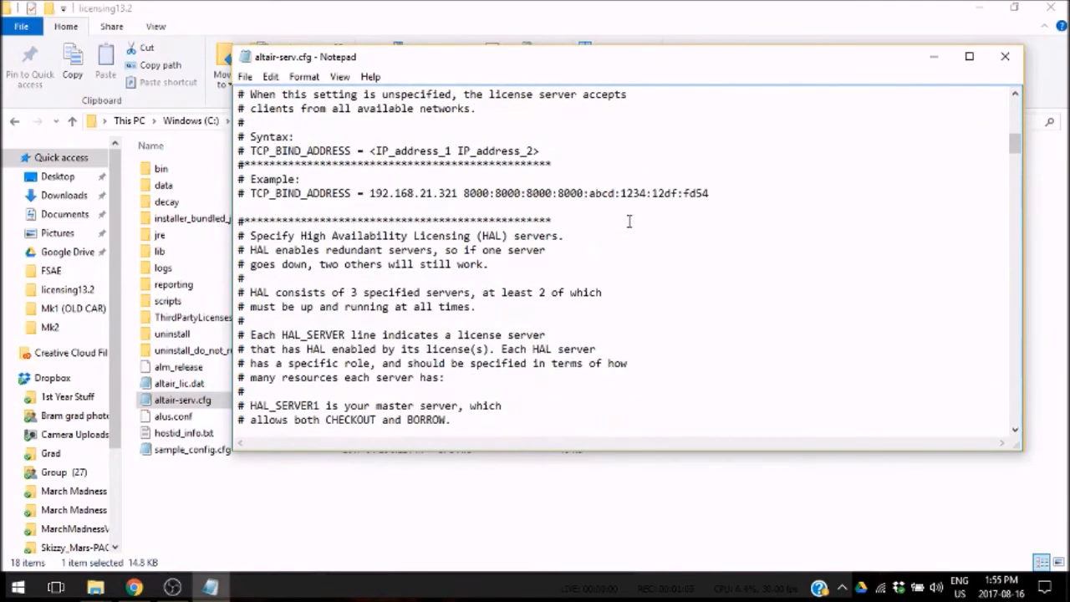
pyautogui.scroll(-20, 629, 222)
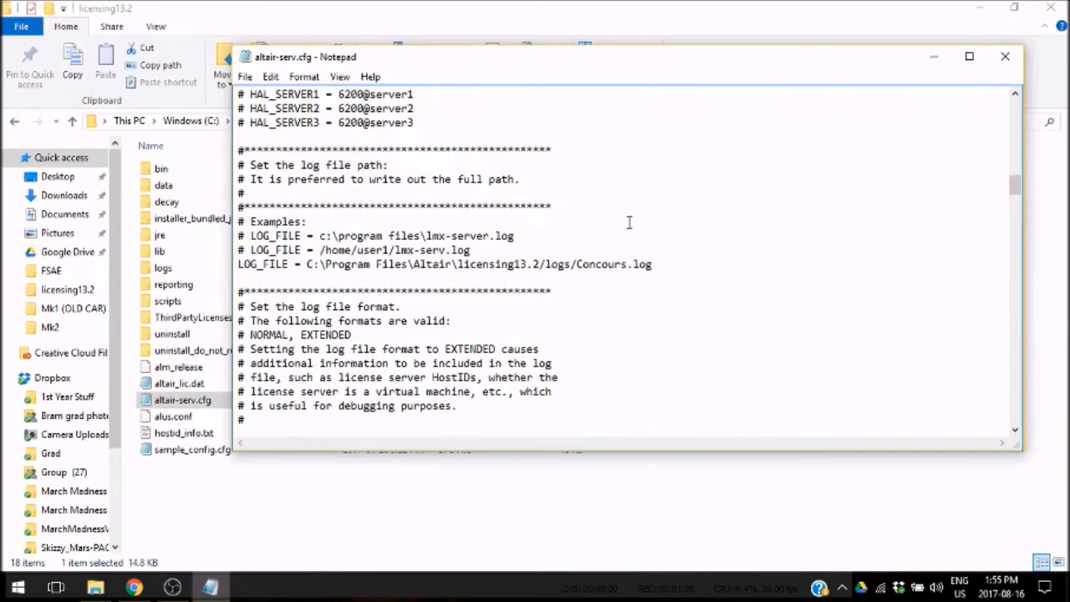
pyautogui.scroll(-2, 630, 222)
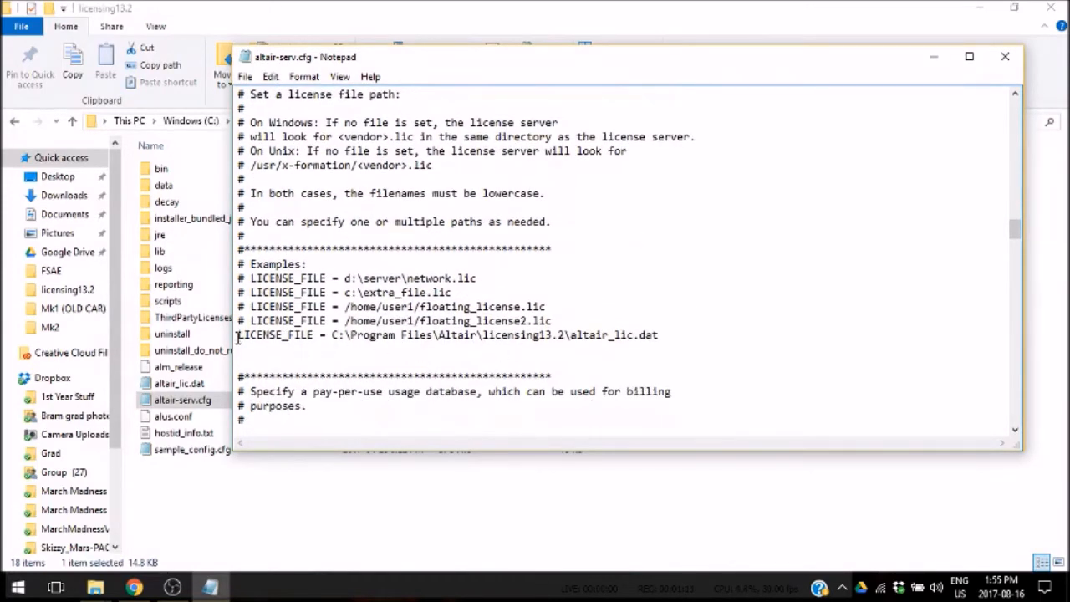
pyautogui.moveTo(240, 335); pyautogui.dragTo(684, 339)
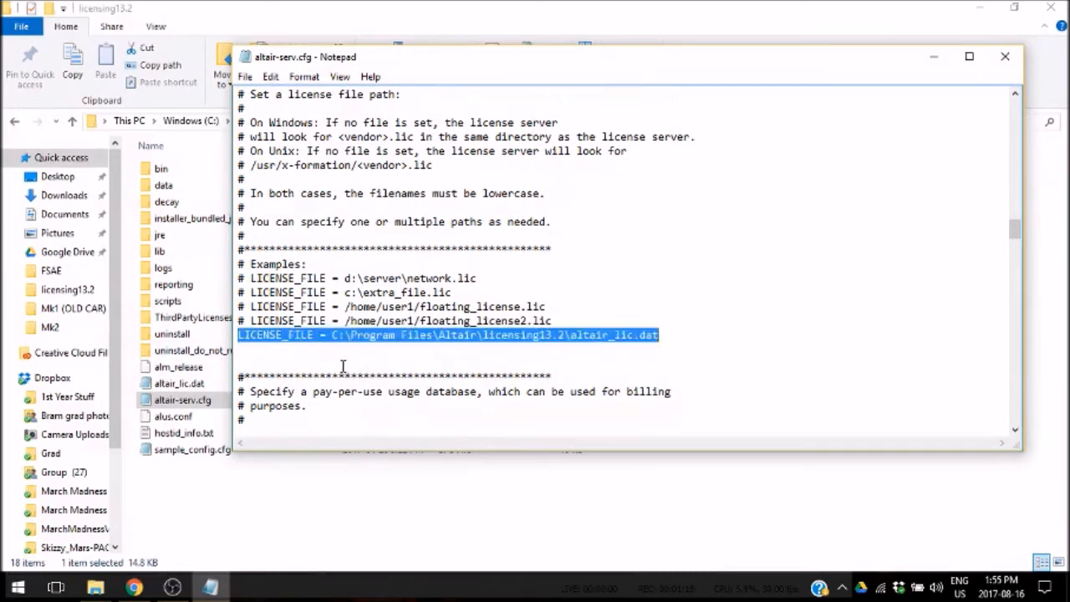
pyautogui.click(331, 338)
pyautogui.moveTo(329, 337); pyautogui.dragTo(664, 346)
pyautogui.click(337, 336)
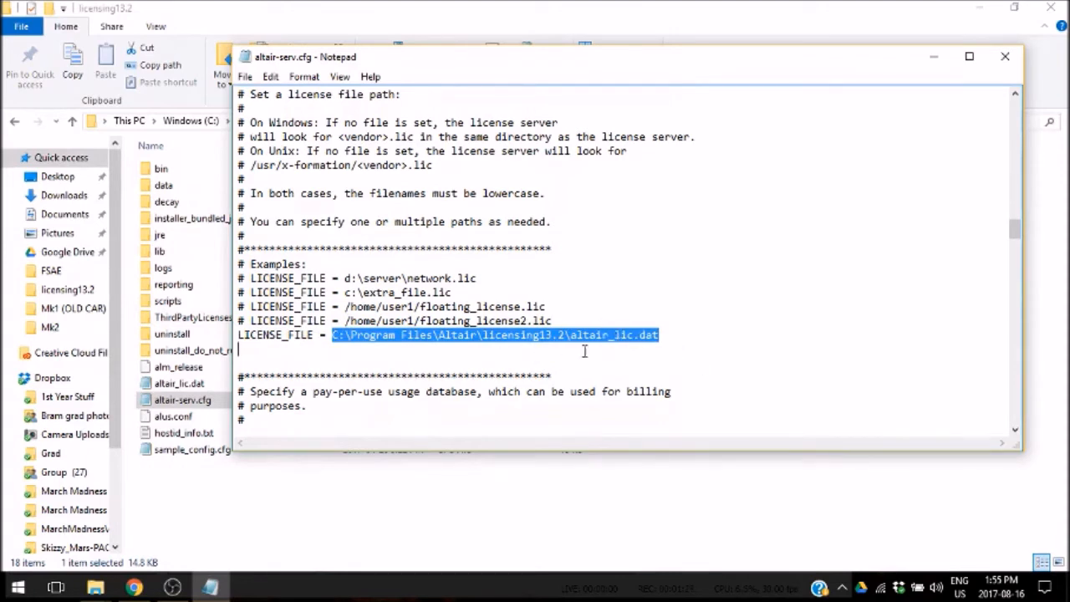
pyautogui.click(538, 334)
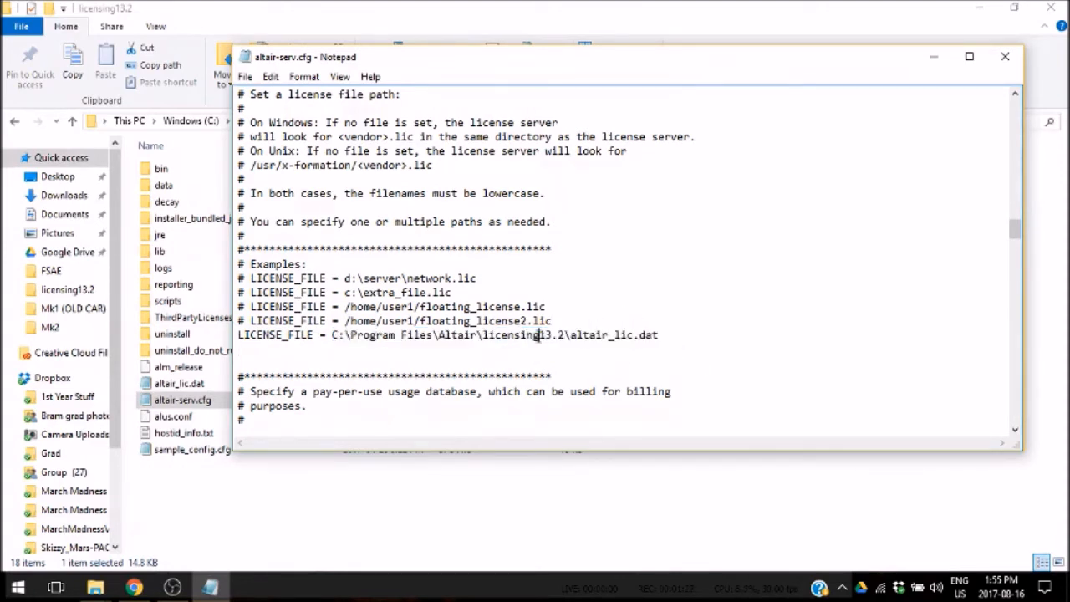
pyautogui.moveTo(666, 336); pyautogui.dragTo(334, 334)
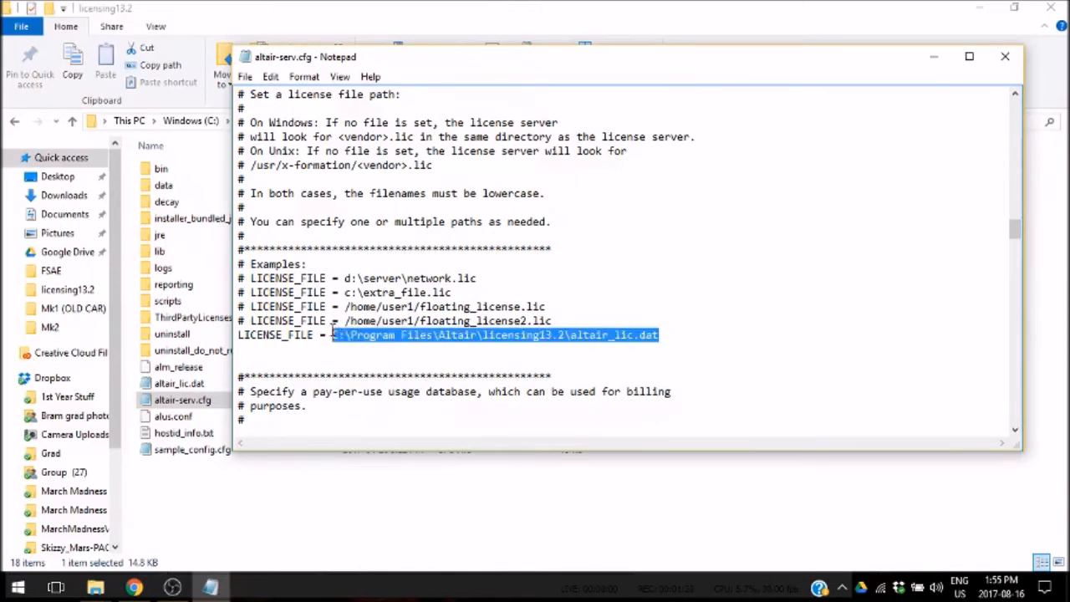
pyautogui.rightClick(378, 337)
pyautogui.click(405, 389)
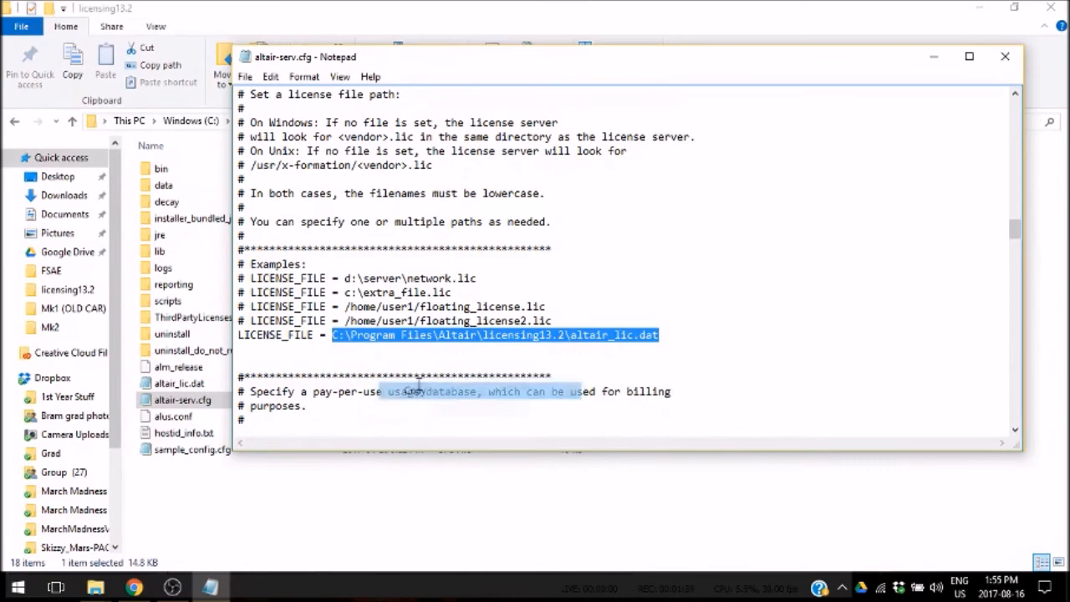
pyautogui.click(662, 238)
pyautogui.click(1007, 57)
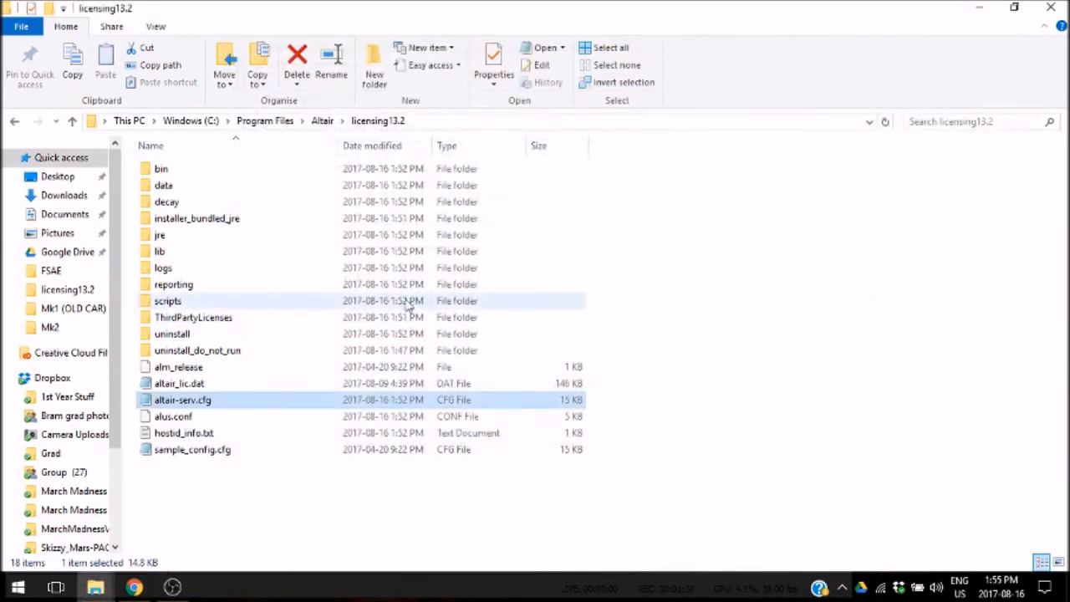
# Open the Windows environment variables through this computer's advanced system properties.
pyautogui.scroll(-1, 49, 241)
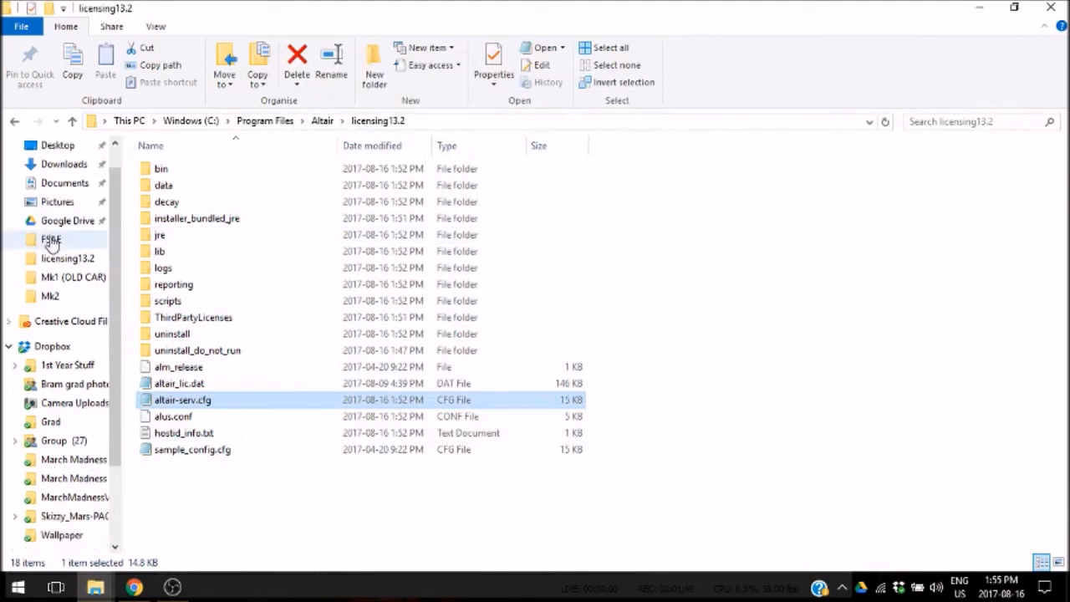
pyautogui.scroll(-3, 52, 251)
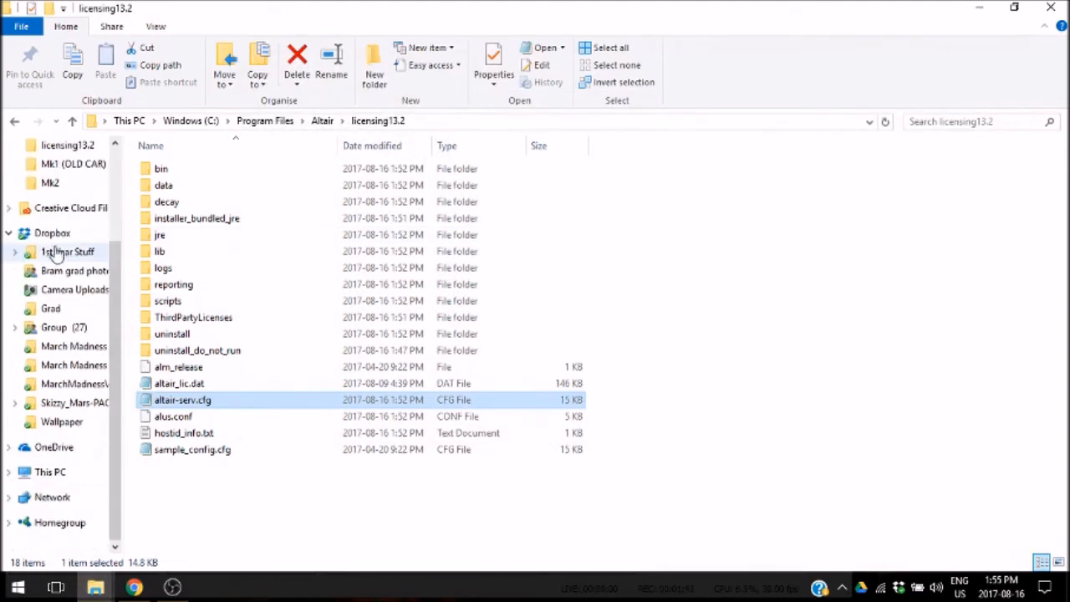
pyautogui.click(78, 473)
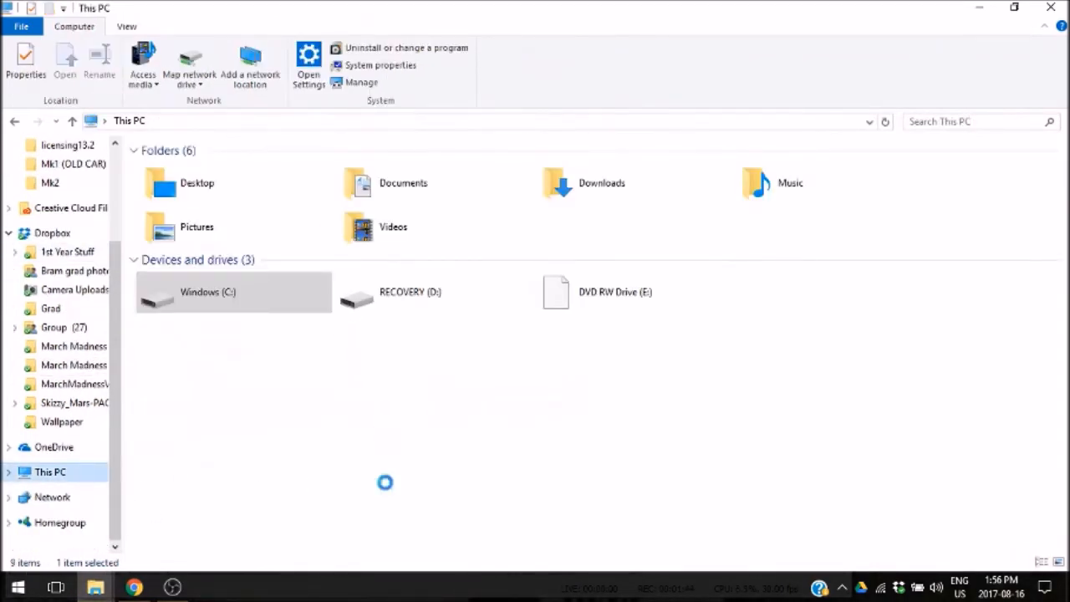
pyautogui.click(399, 73)
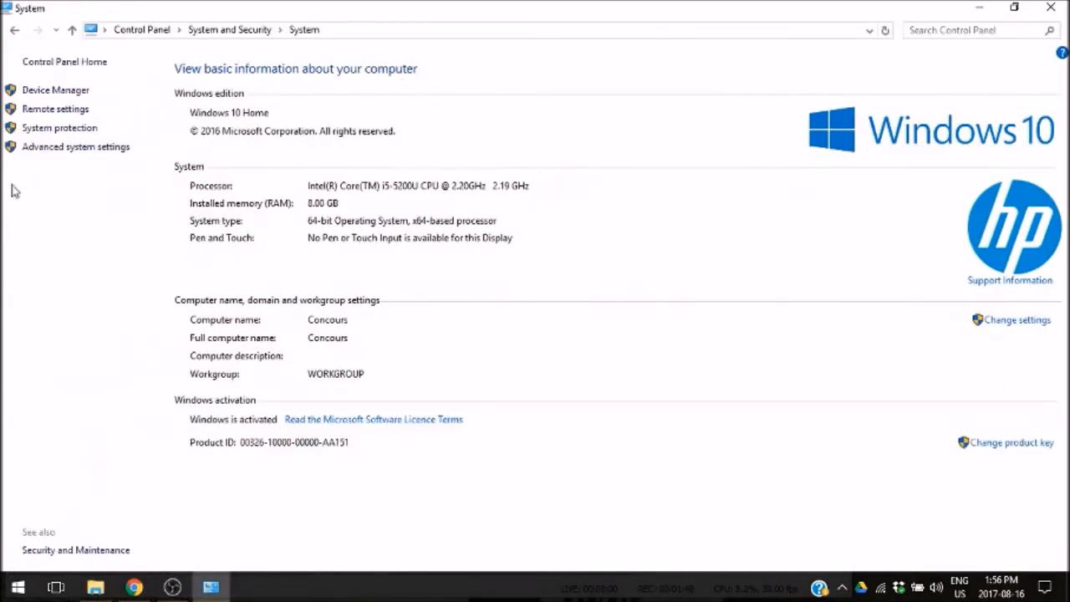
pyautogui.click(52, 149)
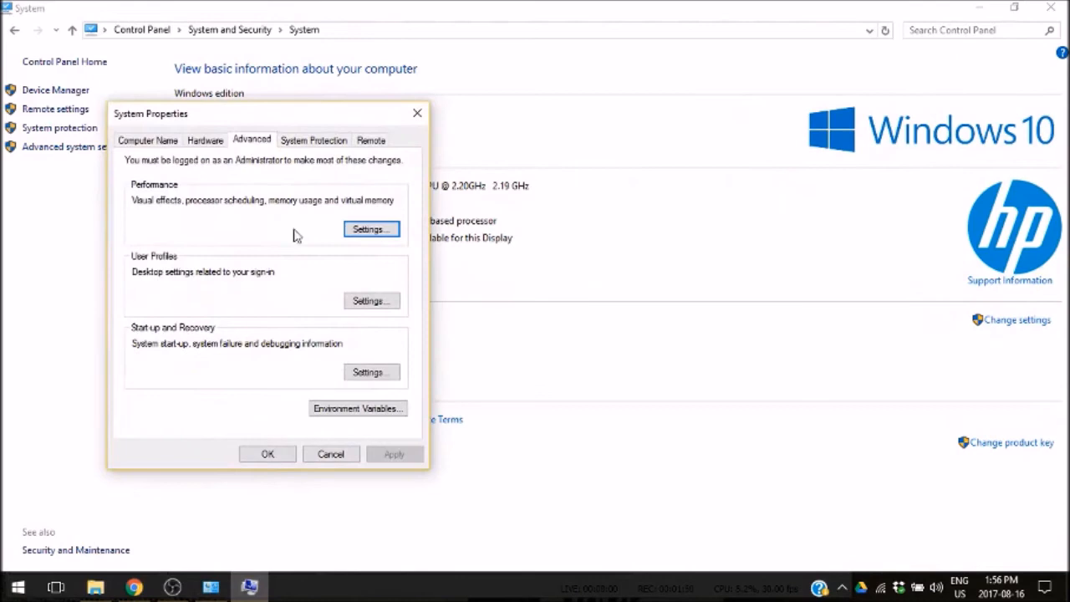
pyautogui.click(368, 413)
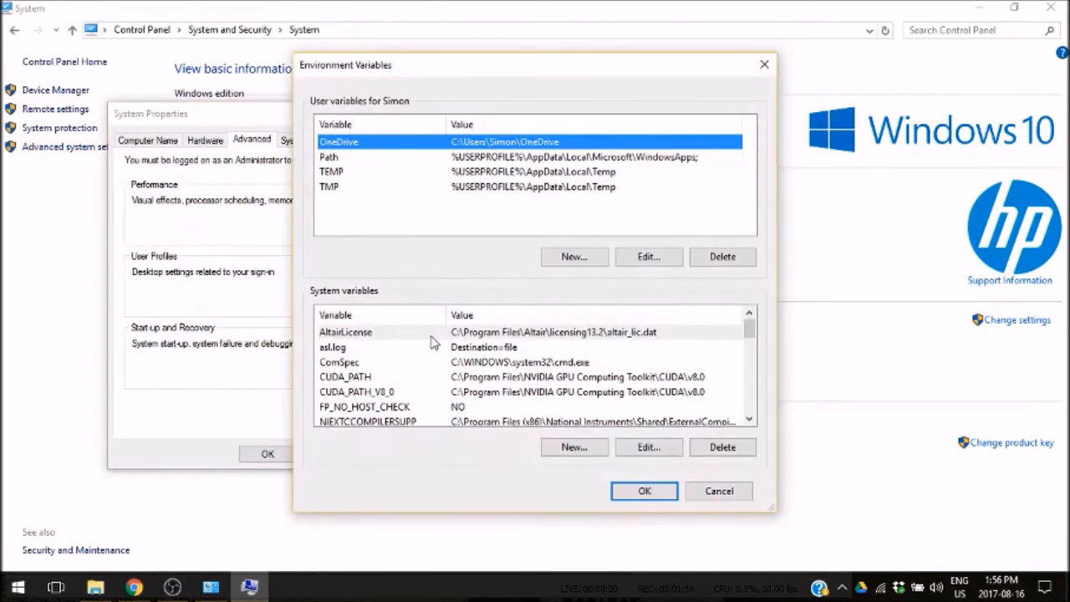
# Try defining a new system variable whose value is the altair_lic.dat file in the licensing13.2 folder, and discard it.
pyautogui.click(432, 337)
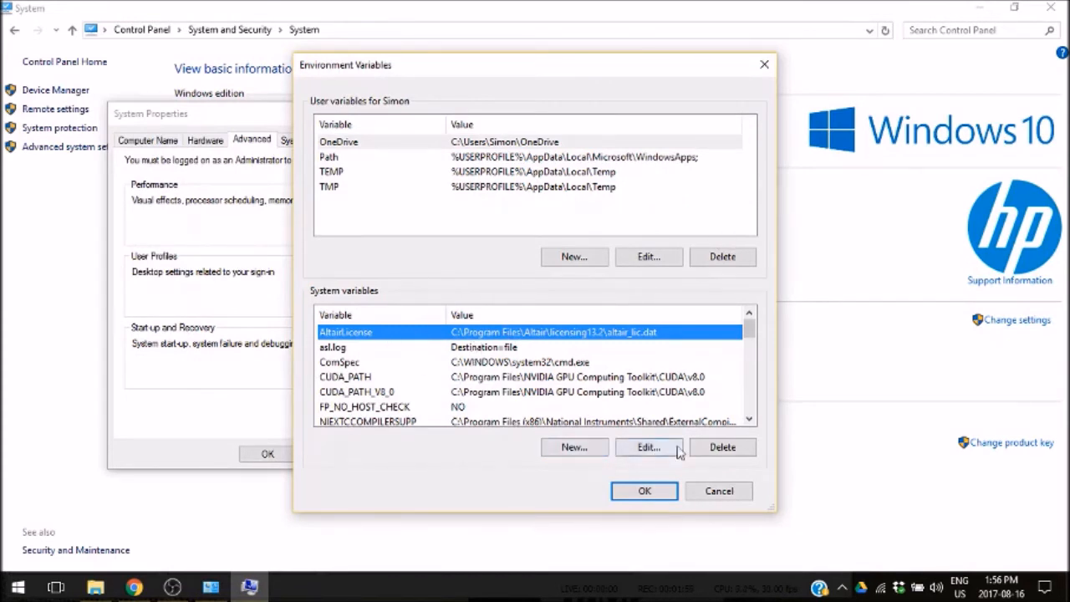
pyautogui.click(585, 448)
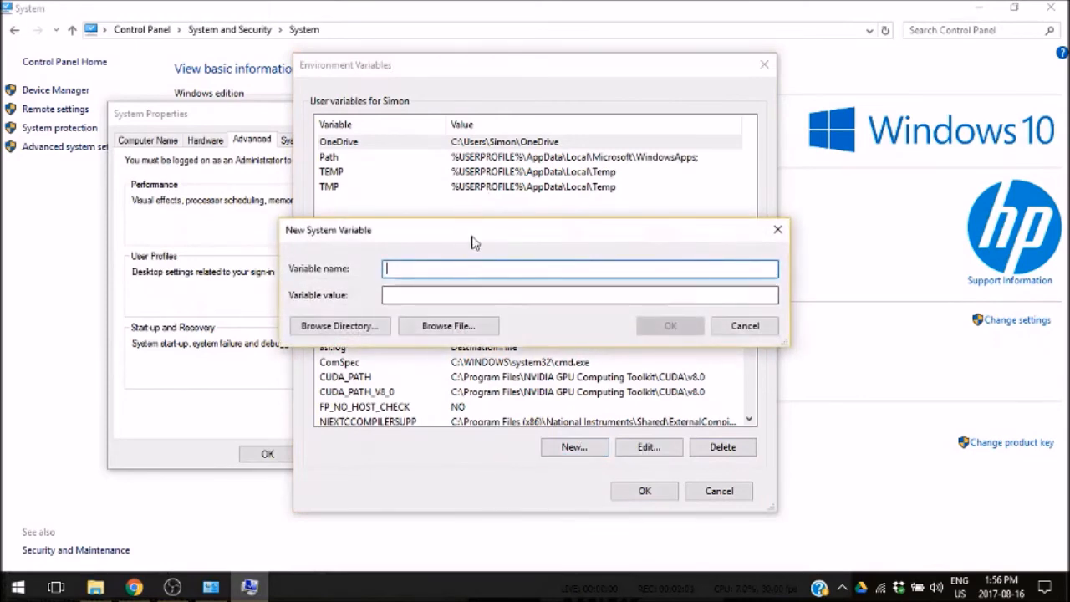
pyautogui.moveTo(473, 235); pyautogui.dragTo(448, 159)
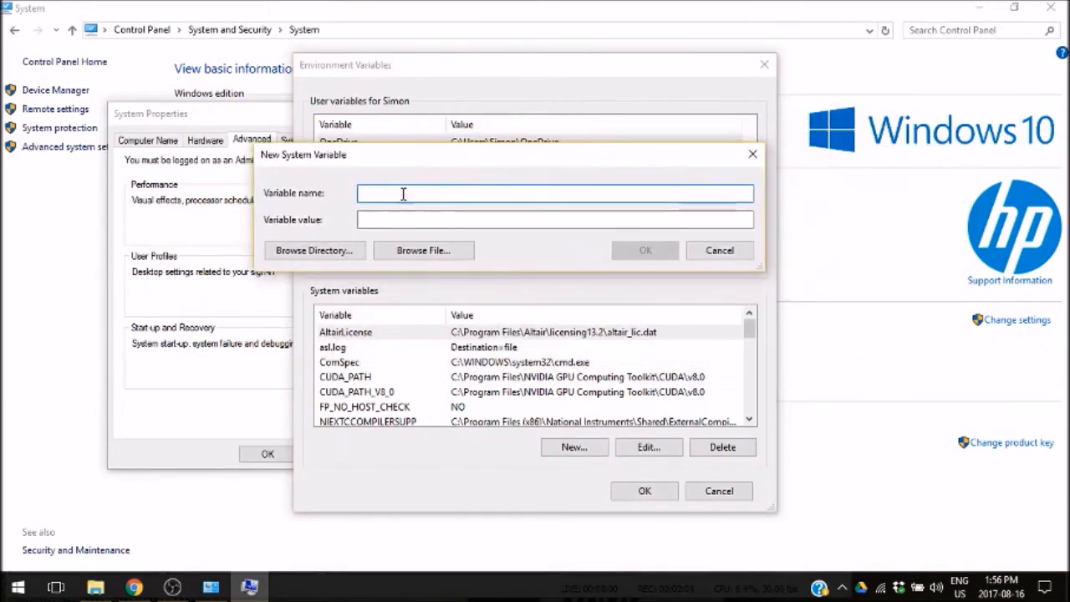
pyautogui.click(406, 219)
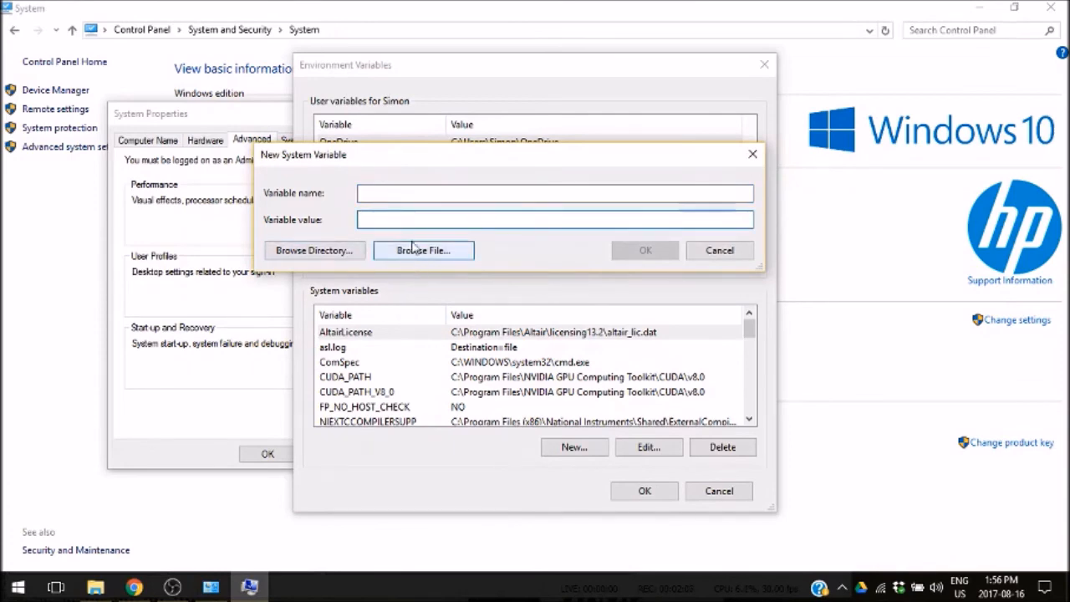
pyautogui.click(416, 252)
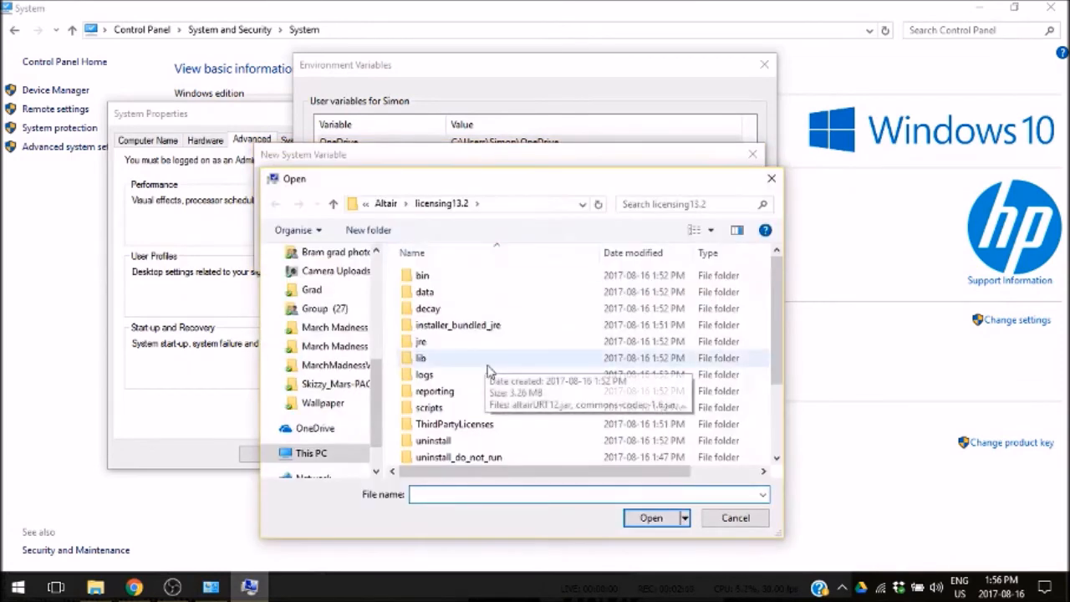
pyautogui.scroll(-2, 480, 380)
pyautogui.click(440, 390)
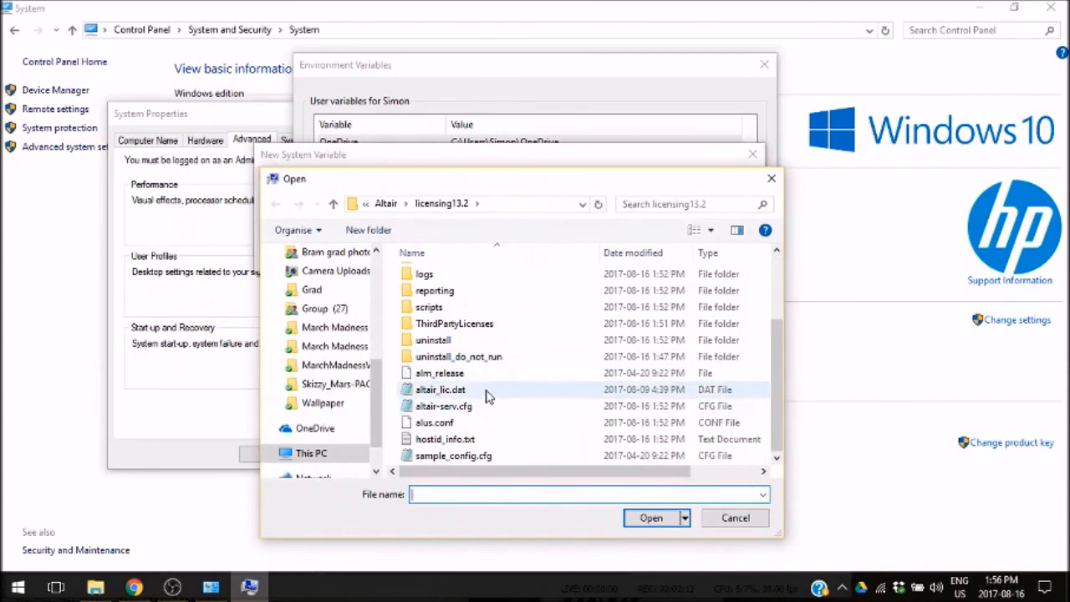
pyautogui.click(651, 517)
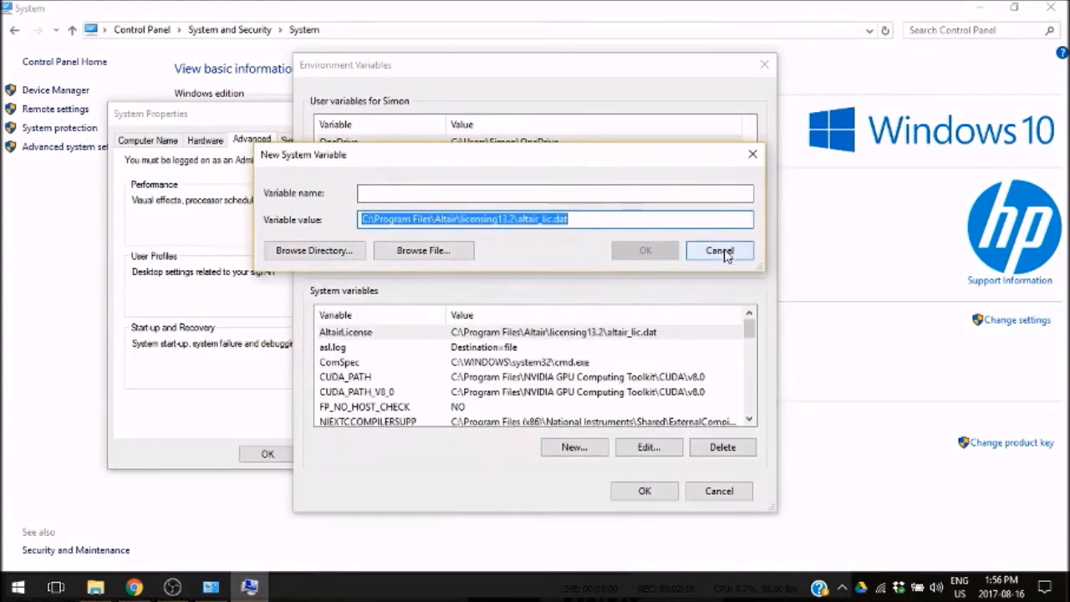
pyautogui.click(752, 154)
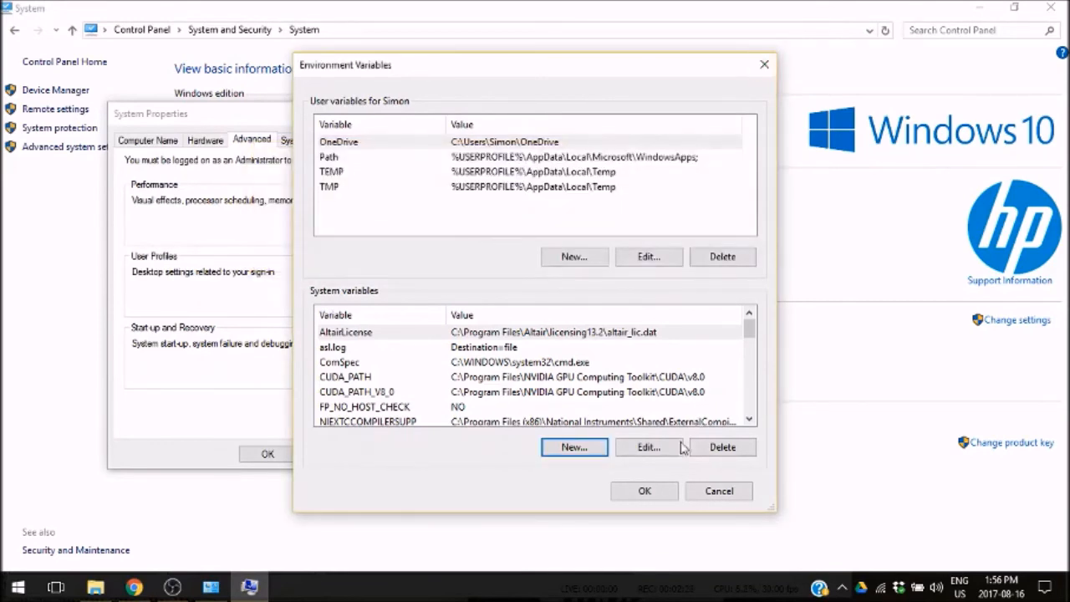
# Confirm the environment variables and close the system properties and System windows.
pyautogui.click(659, 493)
pyautogui.click(425, 112)
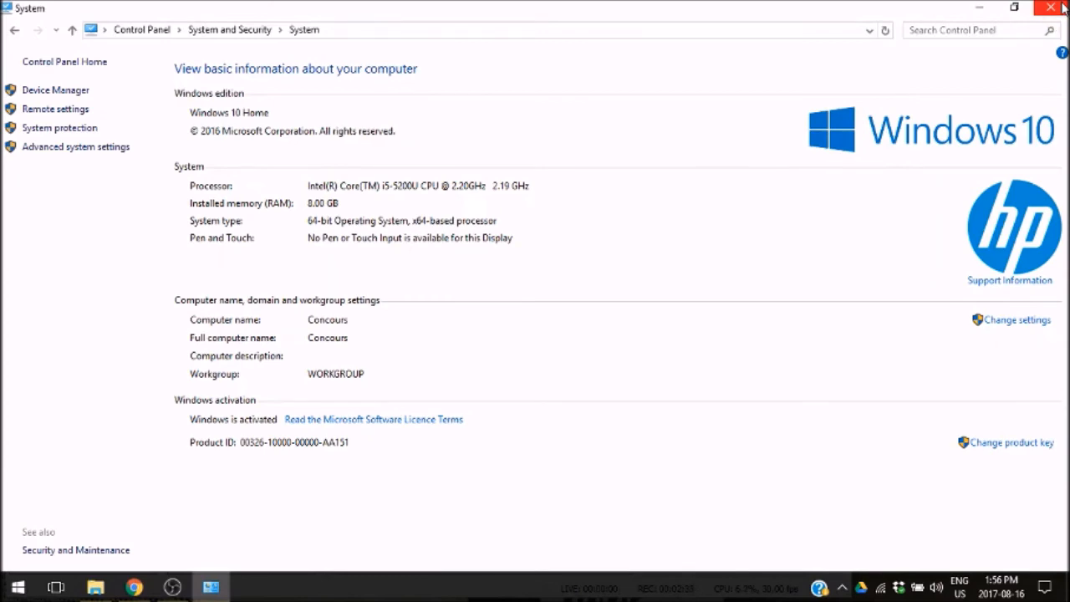
pyautogui.click(1050, 8)
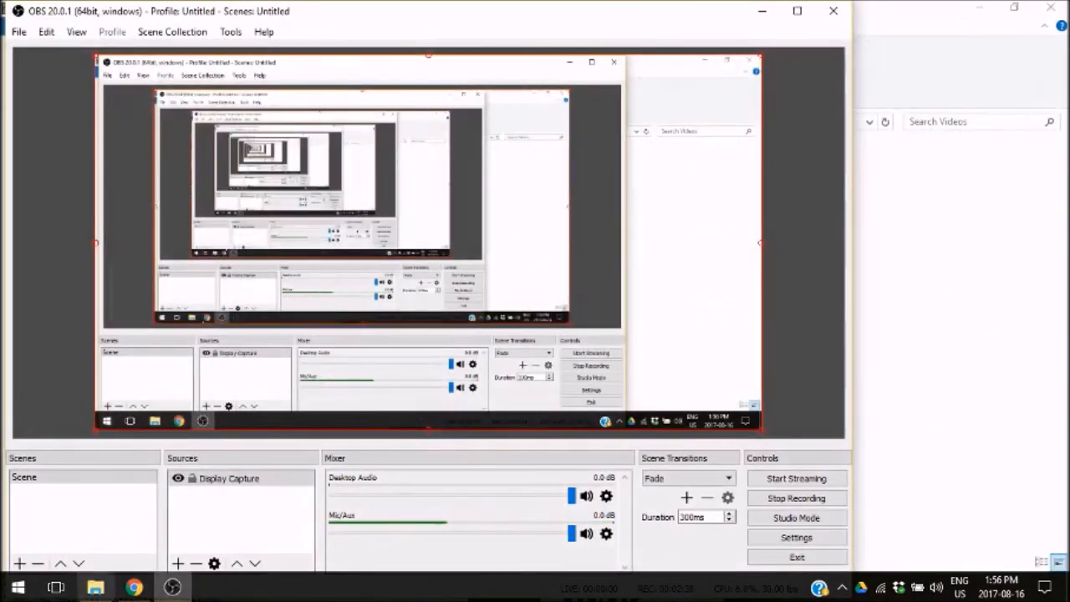
pyautogui.click(96, 587)
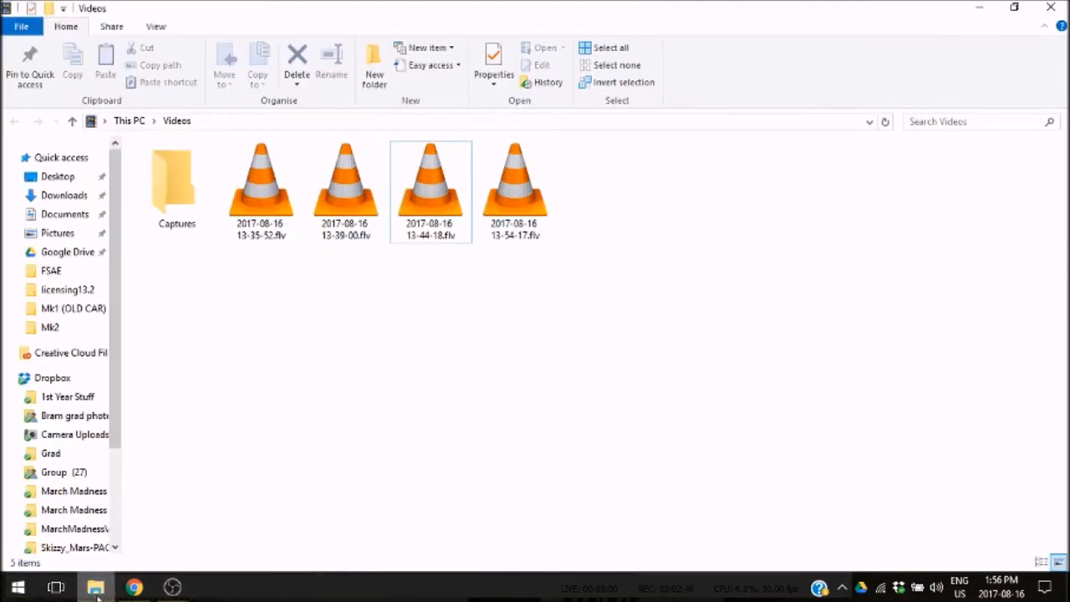
pyautogui.click(165, 585)
pyautogui.click(840, 367)
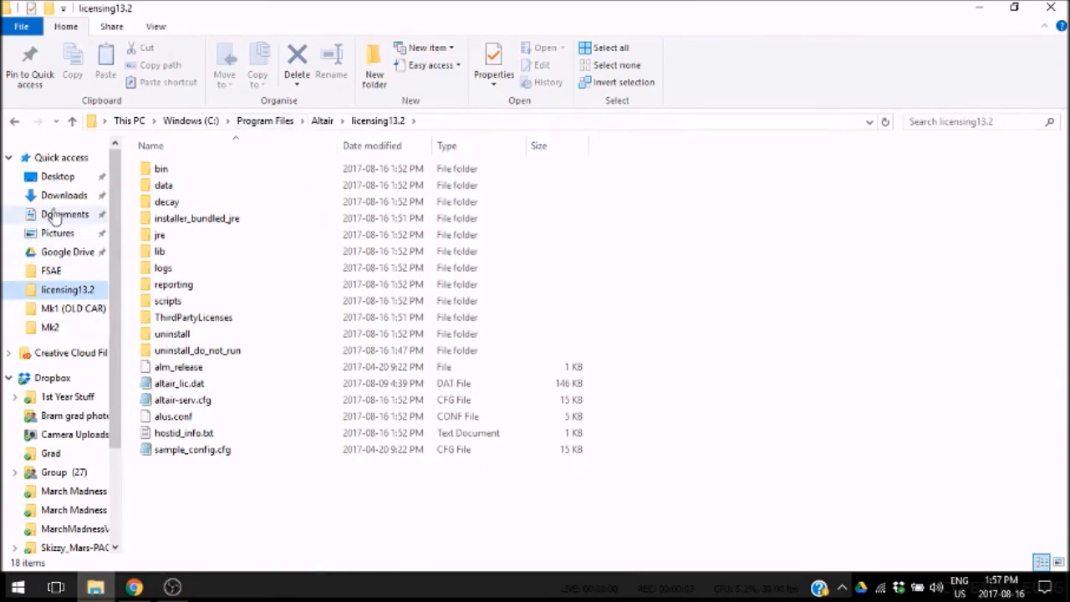
# Launch the hwDesktop2017.2_win64.exe installer from the Downloads folder.
pyautogui.click(60, 195)
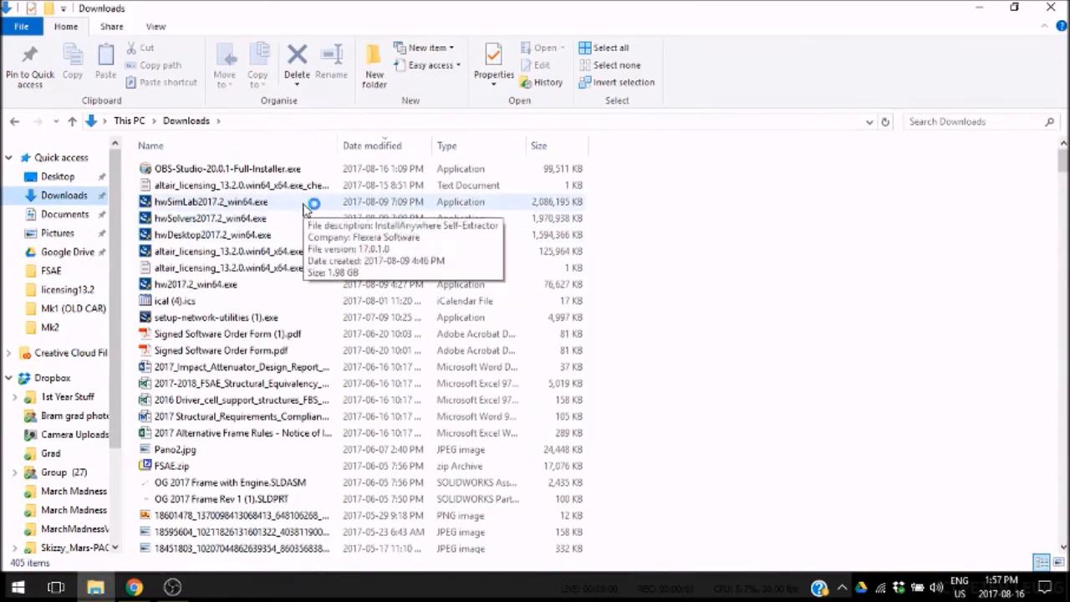
pyautogui.doubleClick(283, 236)
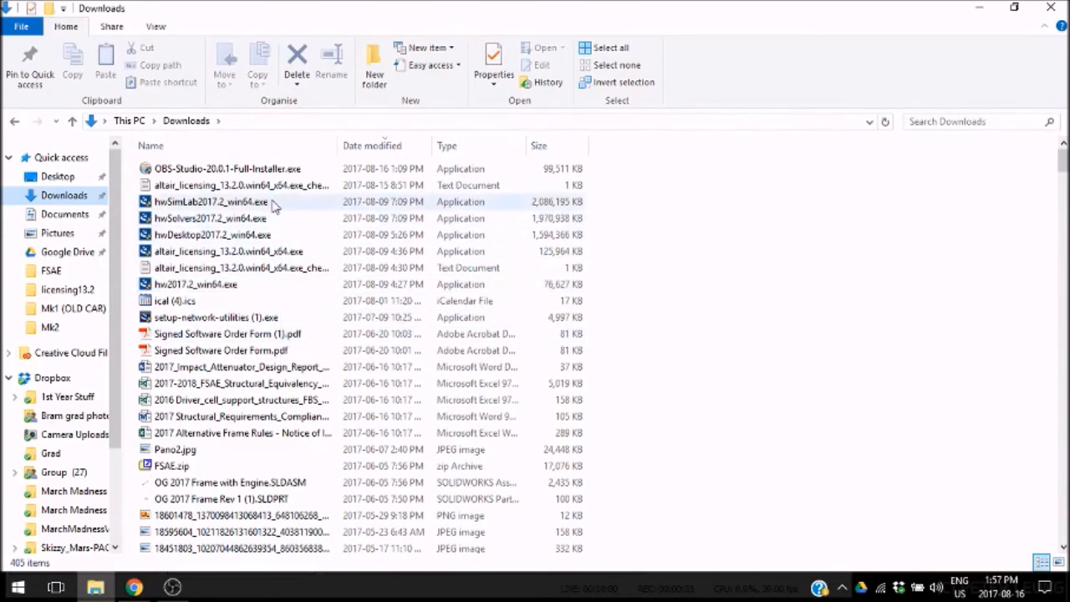
pyautogui.doubleClick(293, 238)
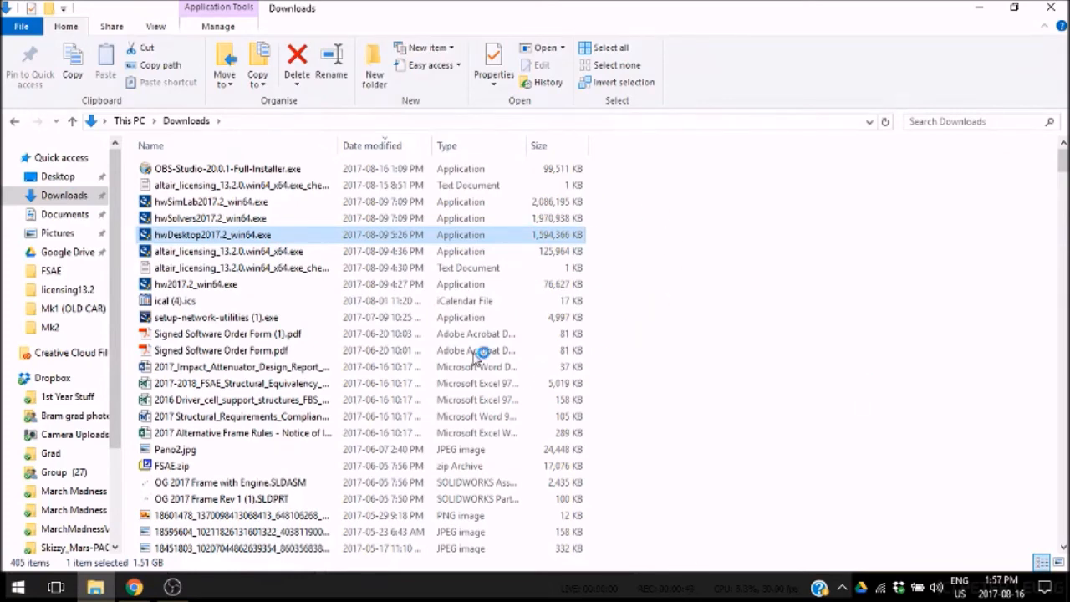
# Look through the recently added Windows programs for the installed HyperWorks 2017 applications.
pyautogui.click(17, 586)
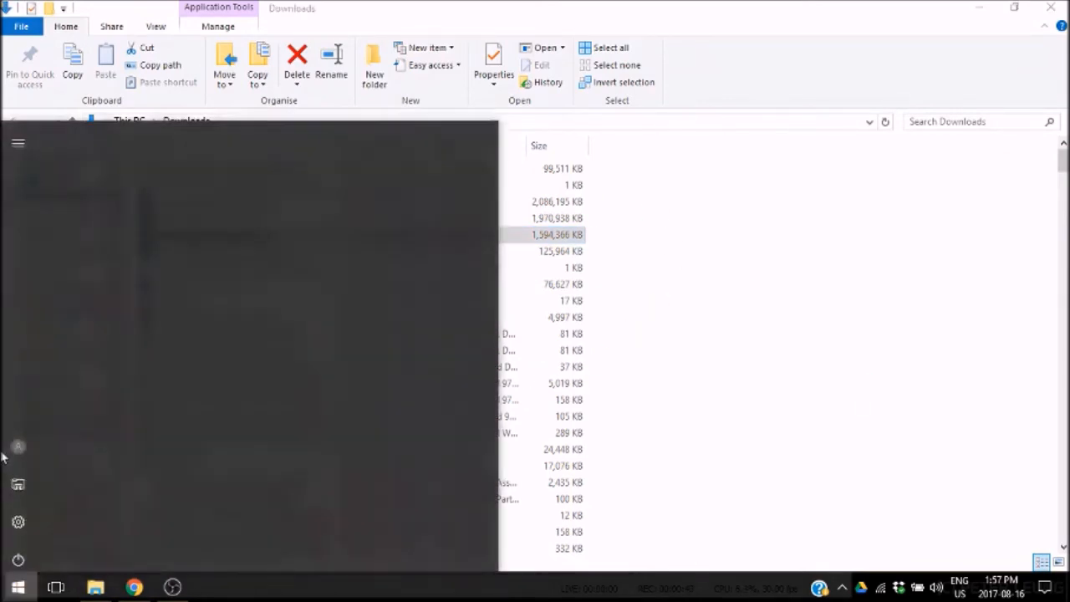
pyautogui.click(81, 255)
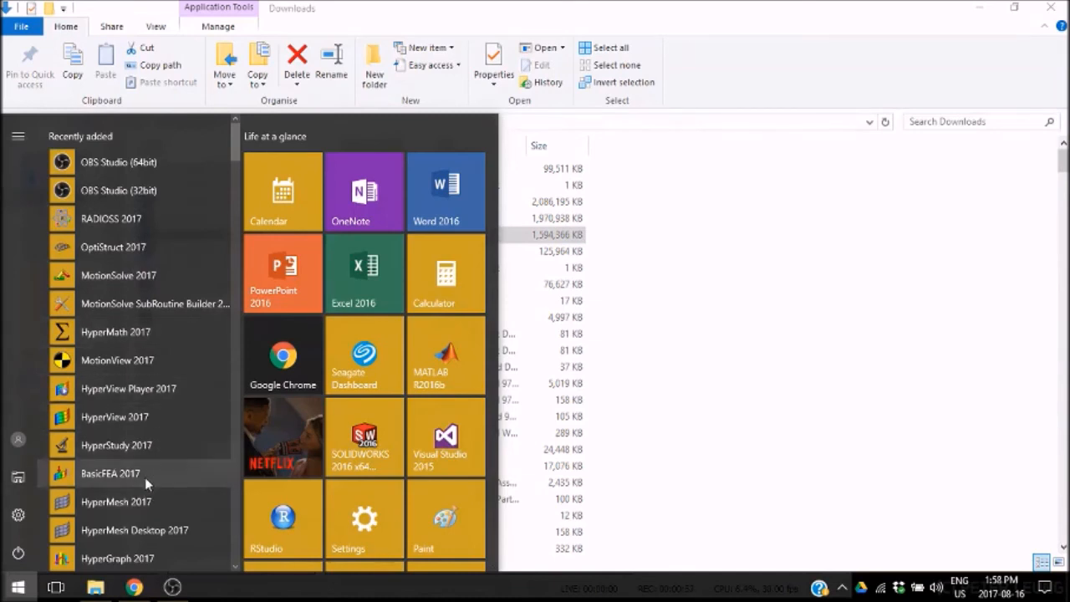
pyautogui.scroll(-1, 144, 477)
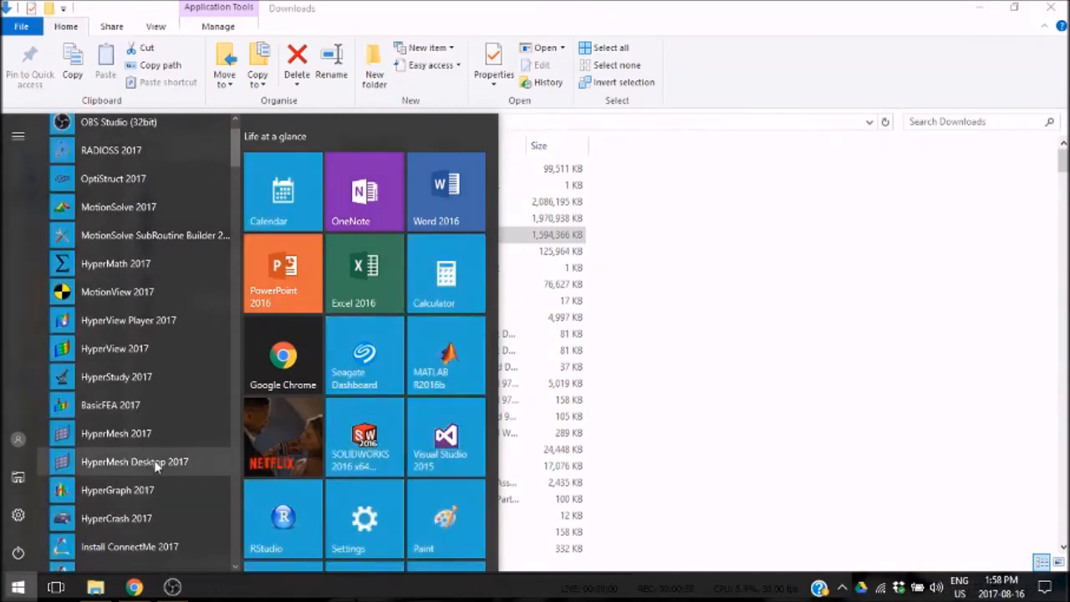
pyautogui.scroll(-2, 158, 374)
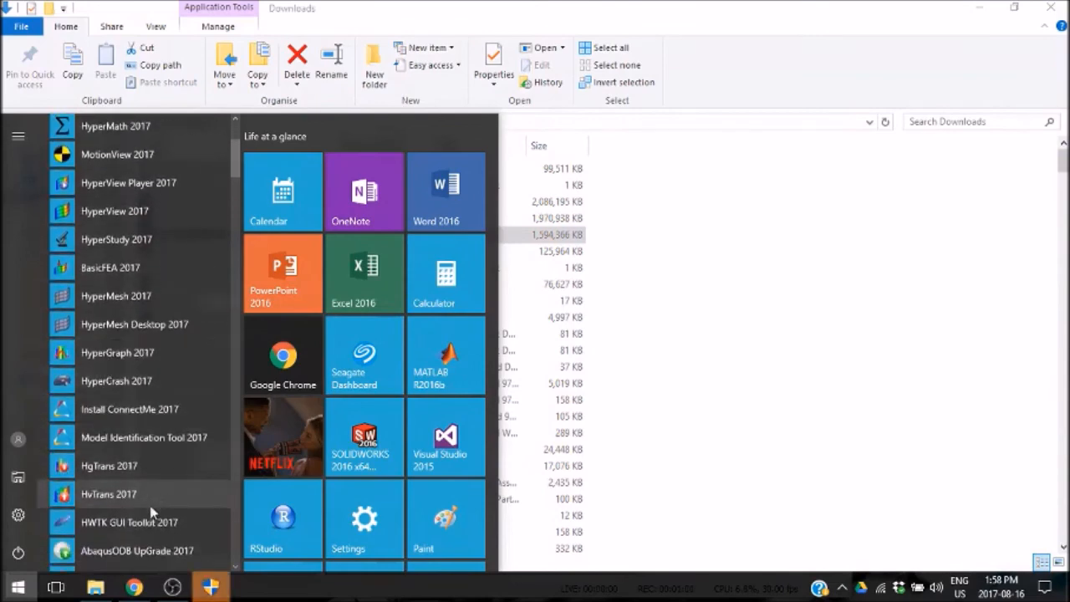
pyautogui.scroll(3, 127, 284)
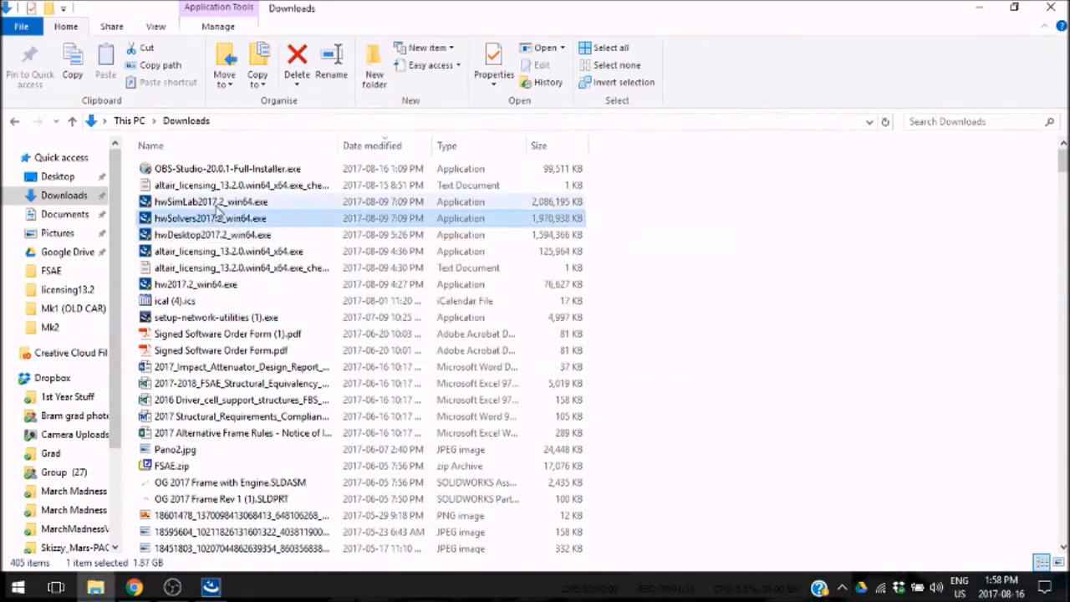
# Launch the hwSimLab2017.2_win64.exe installer and move its extraction window clear of the Downloads file list.
pyautogui.click(213, 203)
pyautogui.press('Return')
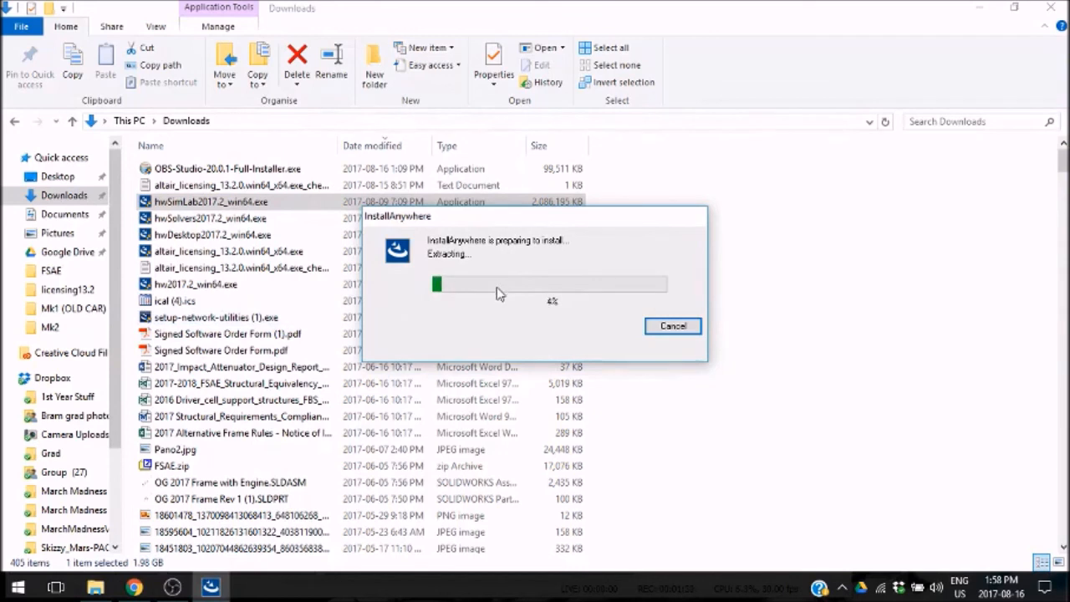
pyautogui.moveTo(621, 225); pyautogui.dragTo(840, 280)
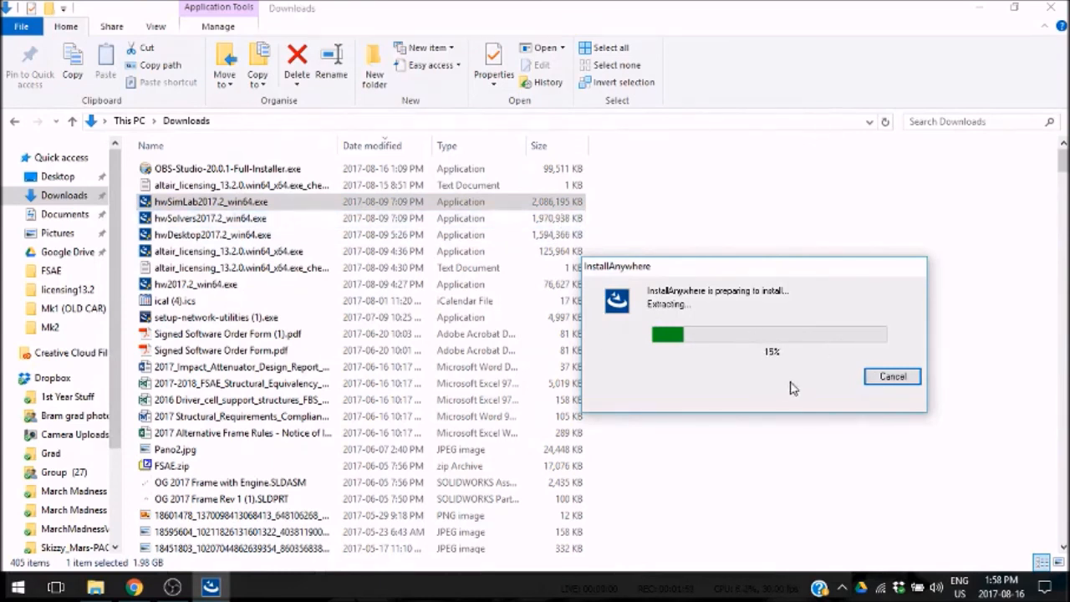
pyautogui.moveTo(816, 275); pyautogui.dragTo(827, 195)
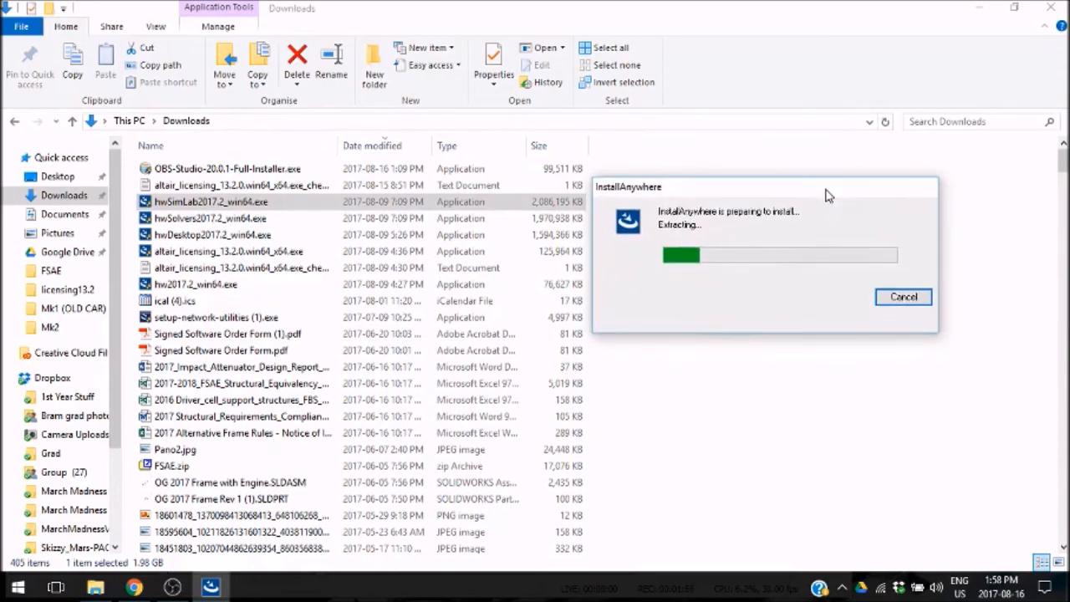